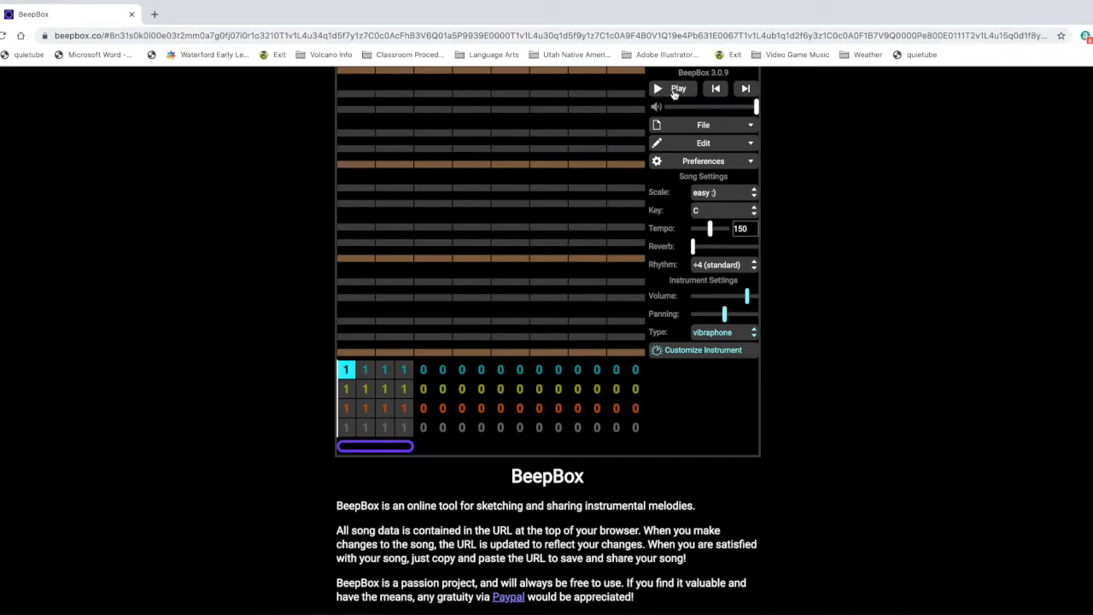
- Play and stop the empty song to try out playback
{"action": "left_click", "coordinate": [674, 92]}
{"action": "left_click", "coordinate": [674, 91]}
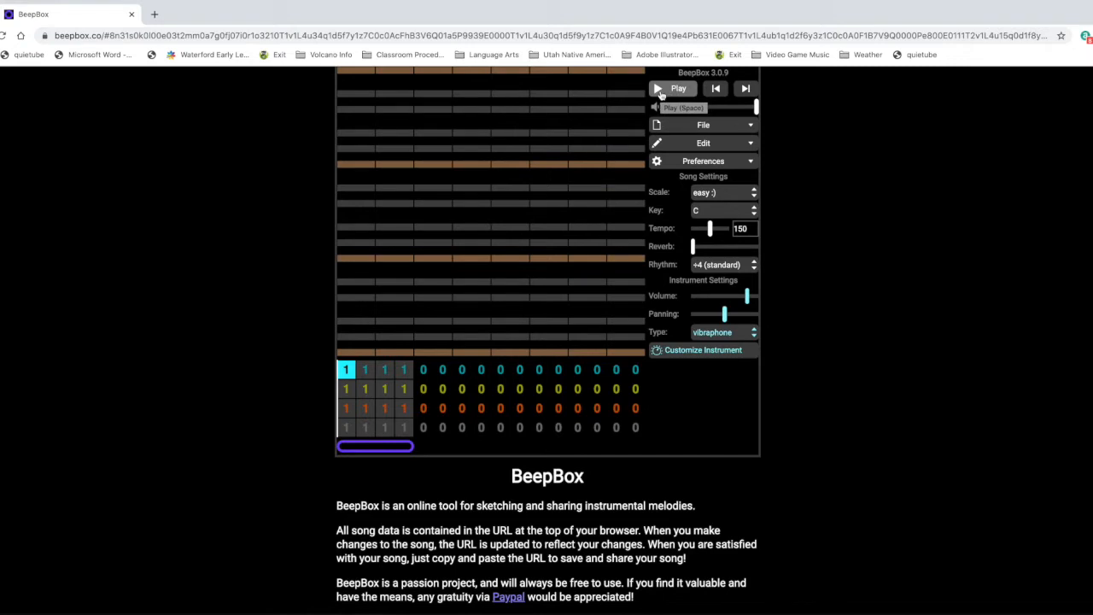
{"action": "left_click", "coordinate": [662, 92]}
{"action": "left_click", "coordinate": [663, 94]}
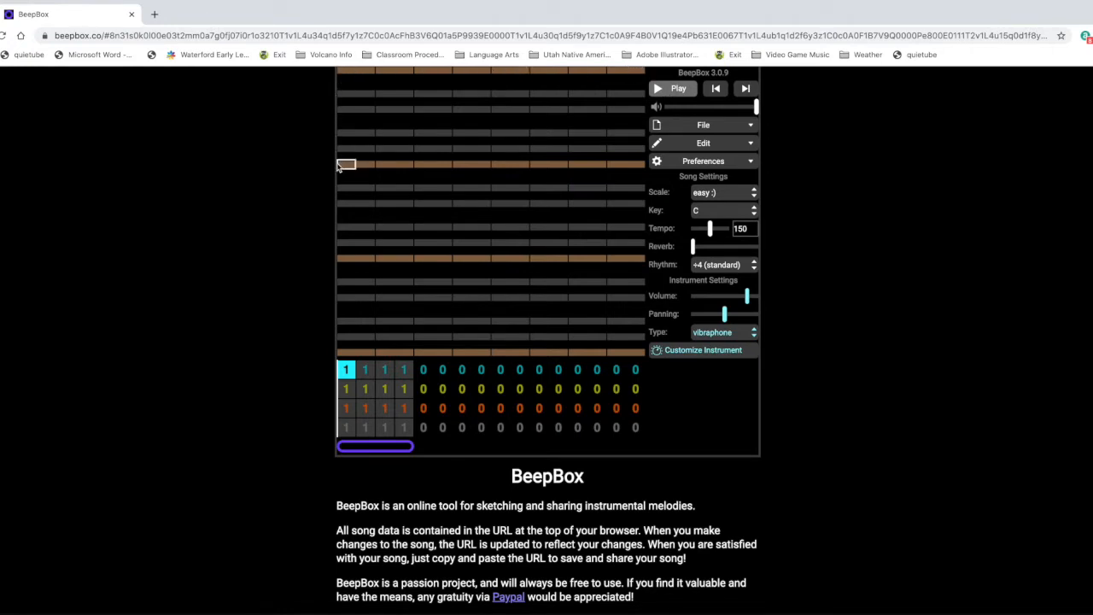
- Draw a nine-note melody across the first pattern, rising from the middle brown row, alternating, and descending back to it, and play it briefly
{"action": "scroll", "coordinate": [339, 168], "scroll_direction": "down", "scroll_amount": 1}
{"action": "scroll", "coordinate": [342, 311], "scroll_direction": "down", "scroll_amount": 1}
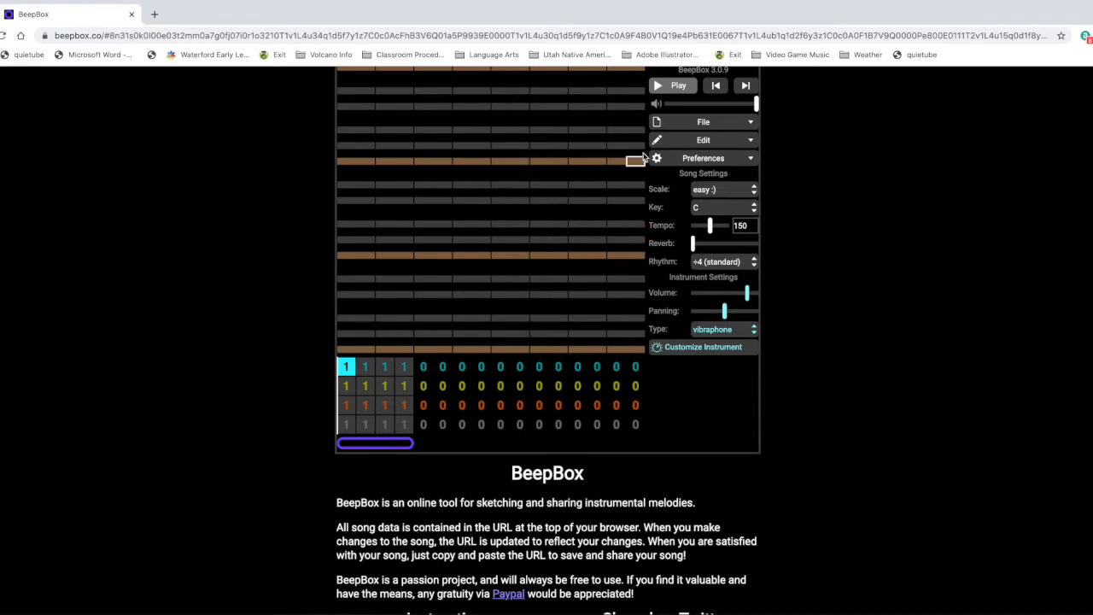
{"action": "scroll", "coordinate": [644, 156], "scroll_direction": "up", "scroll_amount": 1}
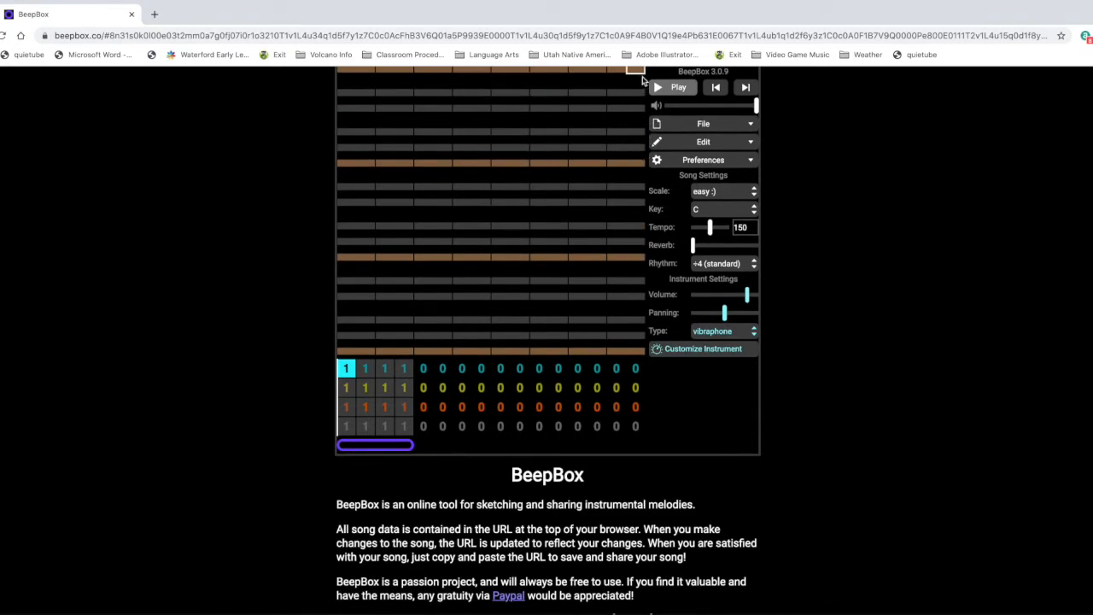
{"action": "left_click", "coordinate": [346, 259]}
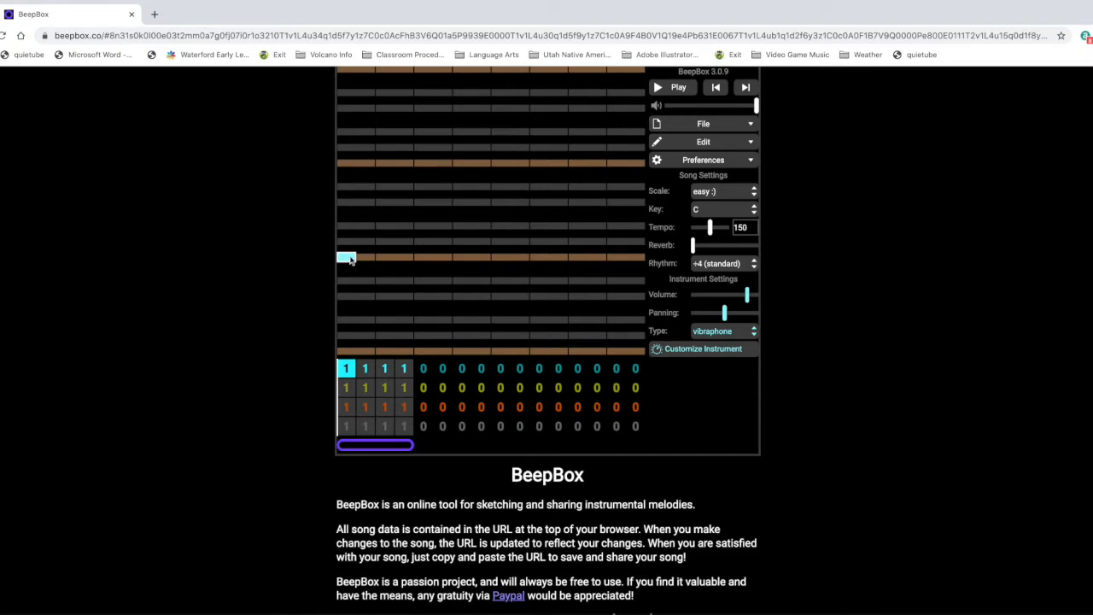
{"action": "left_click", "coordinate": [384, 242]}
{"action": "left_click", "coordinate": [422, 227]}
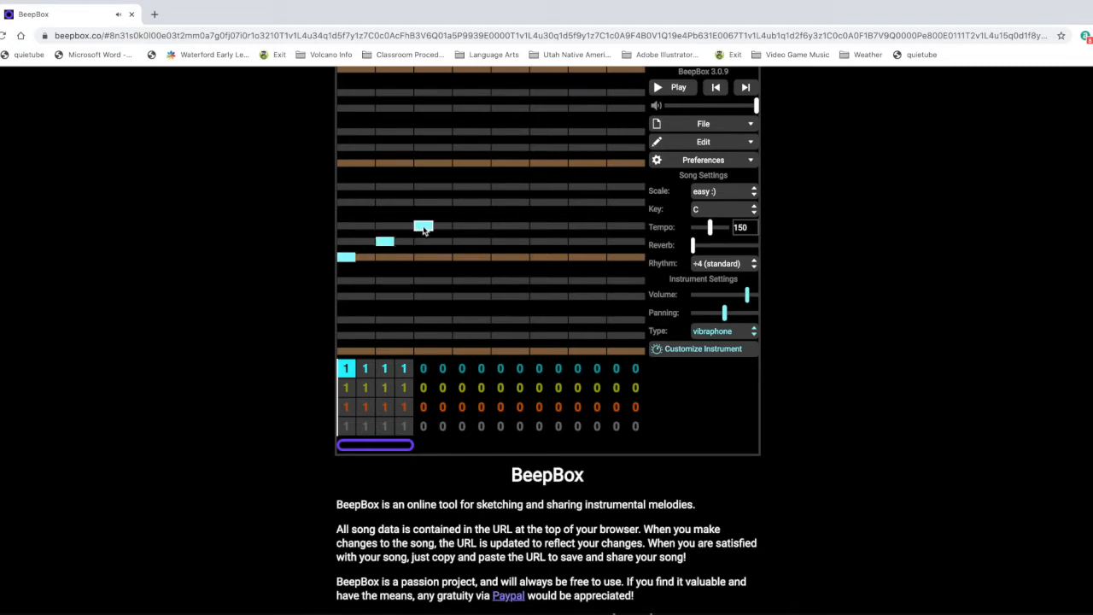
{"action": "left_click", "coordinate": [463, 204]}
{"action": "left_click", "coordinate": [500, 225]}
{"action": "left_click", "coordinate": [539, 204]}
{"action": "left_click", "coordinate": [576, 225]}
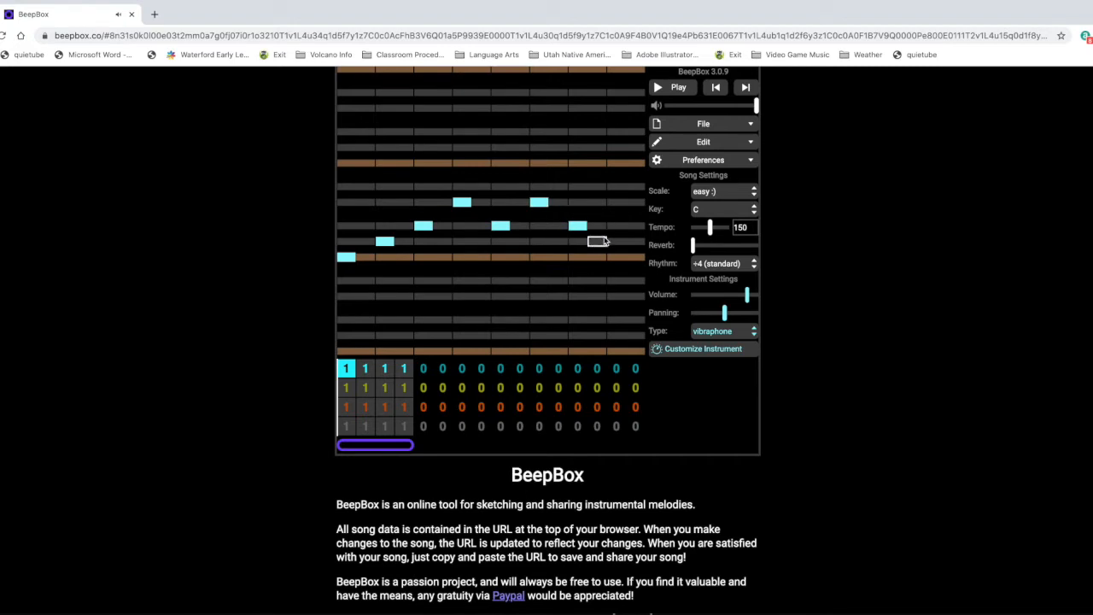
{"action": "left_click", "coordinate": [614, 242]}
{"action": "left_click", "coordinate": [634, 257]}
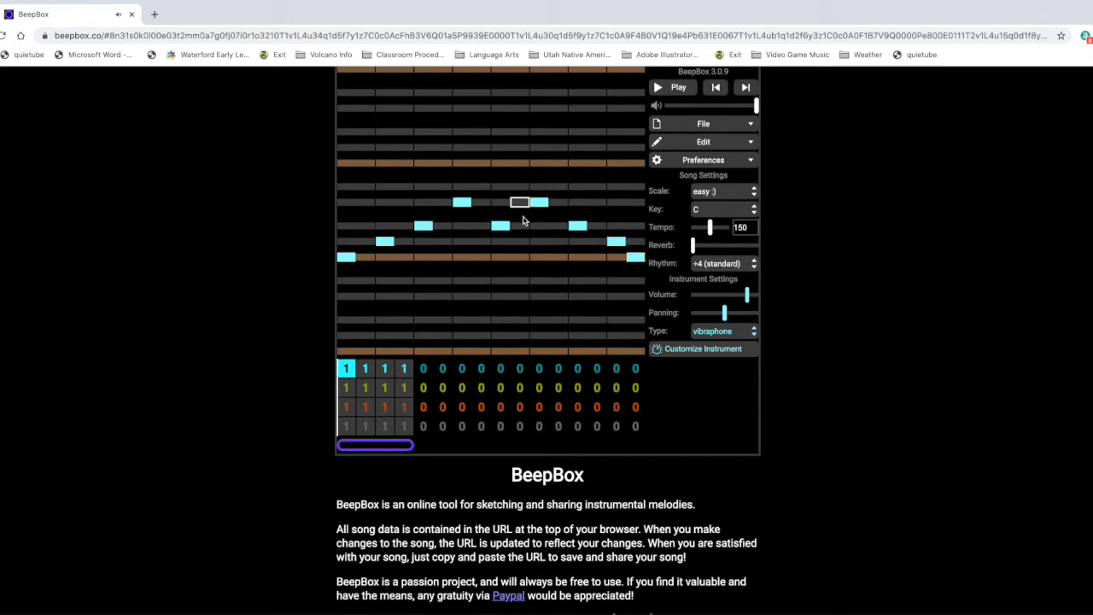
{"action": "left_click", "coordinate": [666, 89]}
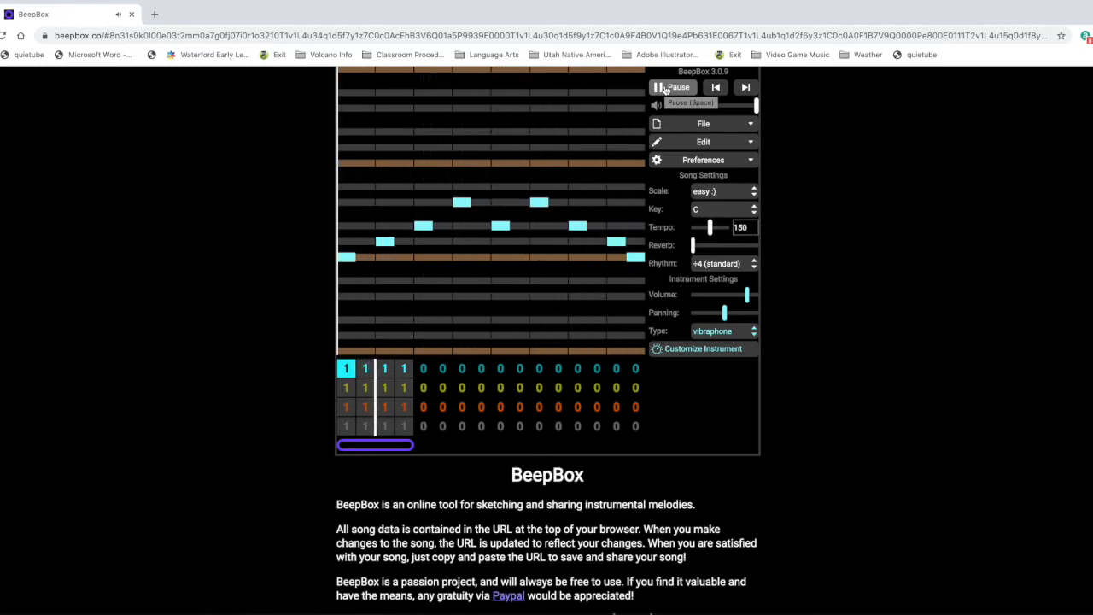
{"action": "left_click", "coordinate": [666, 88]}
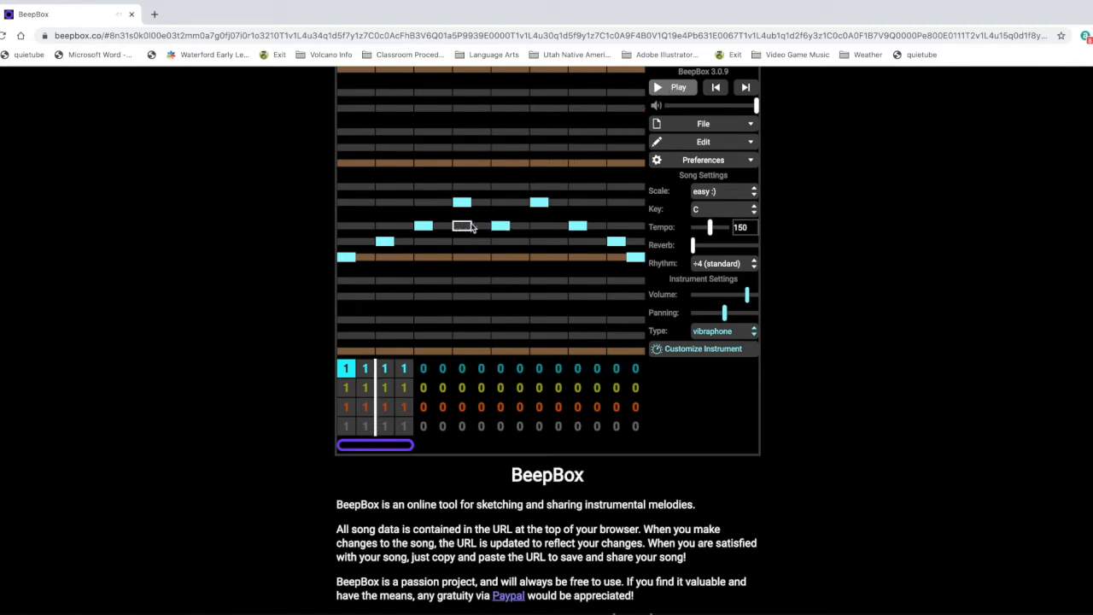
- Delete the last five notes of the melody and lengthen its fourth and third notes to a full beat
{"action": "left_click", "coordinate": [501, 228]}
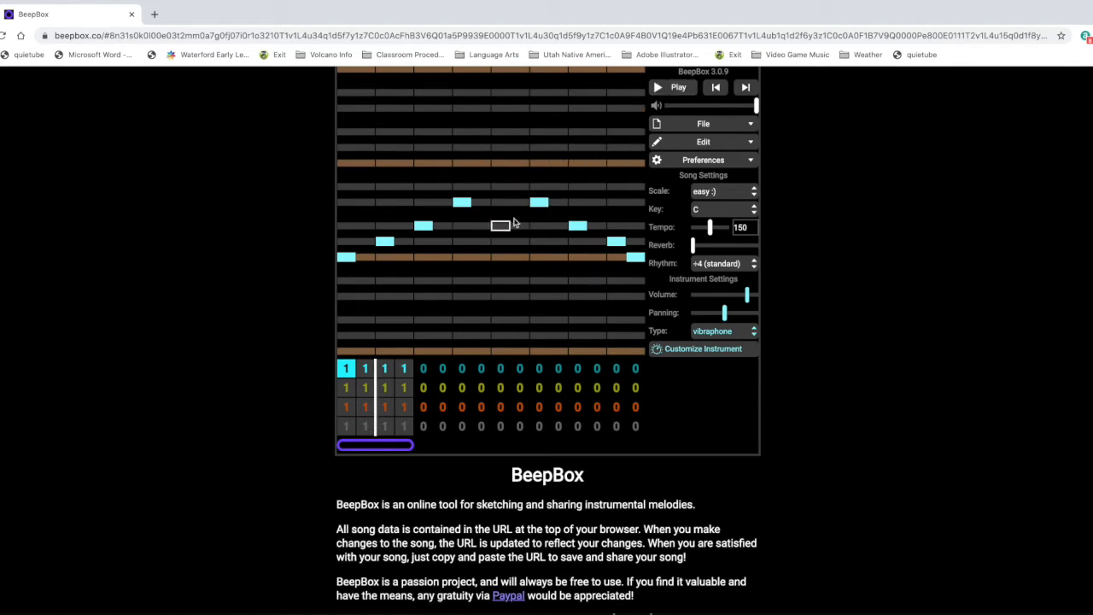
{"action": "left_click", "coordinate": [541, 207]}
{"action": "left_click", "coordinate": [579, 228]}
{"action": "left_click", "coordinate": [617, 242]}
{"action": "left_click", "coordinate": [637, 258]}
{"action": "left_click_drag", "start_coordinate": [465, 204], "coordinate": [487, 206]}
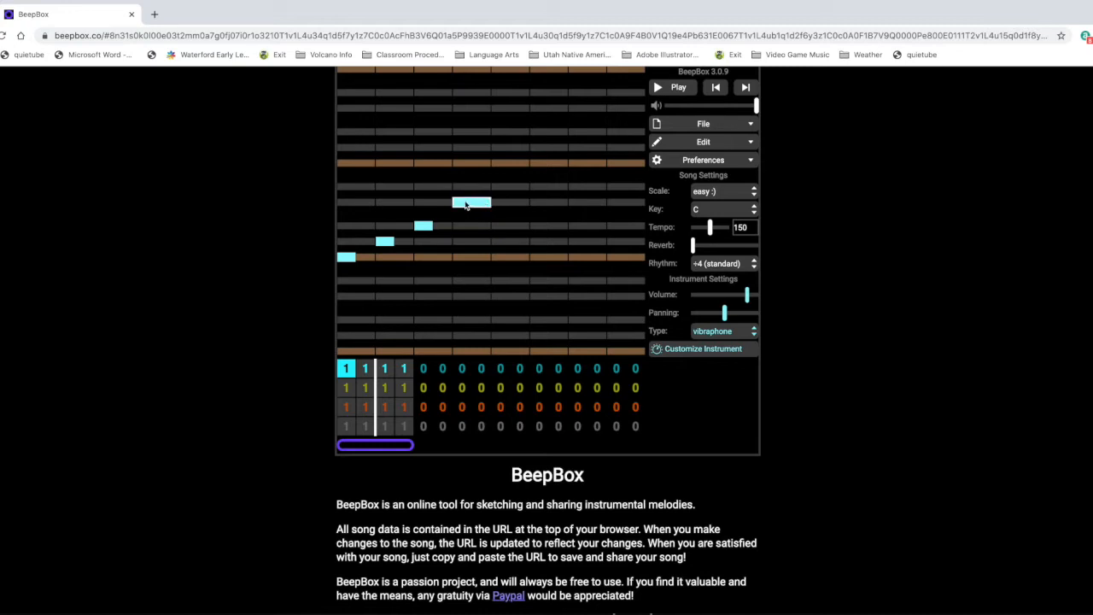
{"action": "left_click_drag", "start_coordinate": [426, 229], "coordinate": [450, 225]}
- Delete the four remaining notes so the first pattern is empty
{"action": "left_click", "coordinate": [471, 202]}
{"action": "left_click", "coordinate": [431, 226]}
{"action": "left_click", "coordinate": [384, 242]}
{"action": "left_click", "coordinate": [347, 257]}
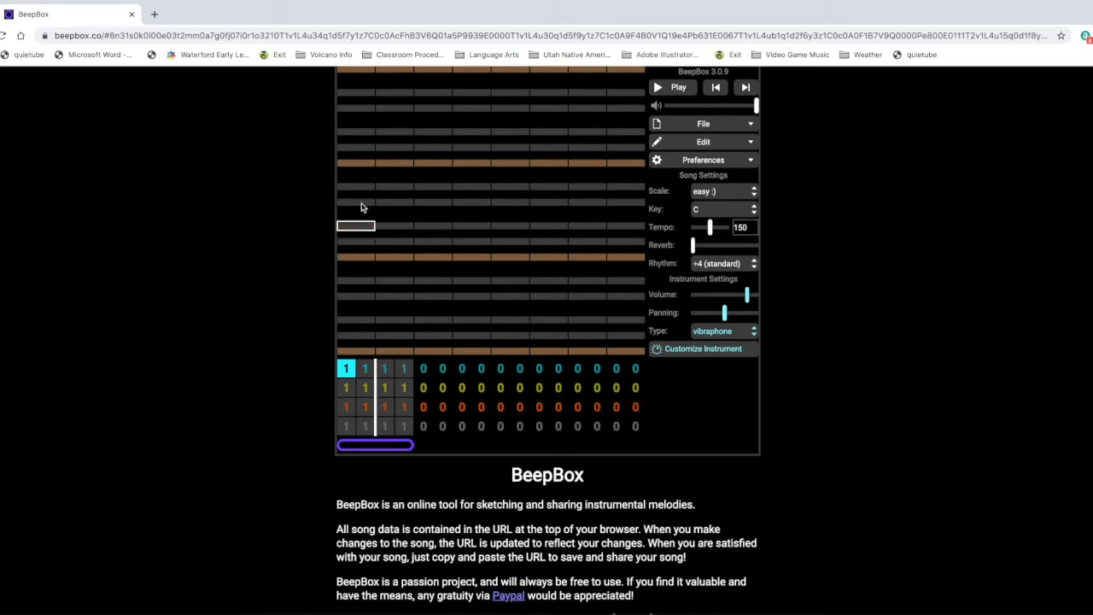
- Add two short notes at the start of beats two and three, just above the middle brown row, and copy the song's URL
{"action": "left_click_drag", "start_coordinate": [395, 243], "coordinate": [418, 246]}
{"action": "left_click", "coordinate": [329, 36]}
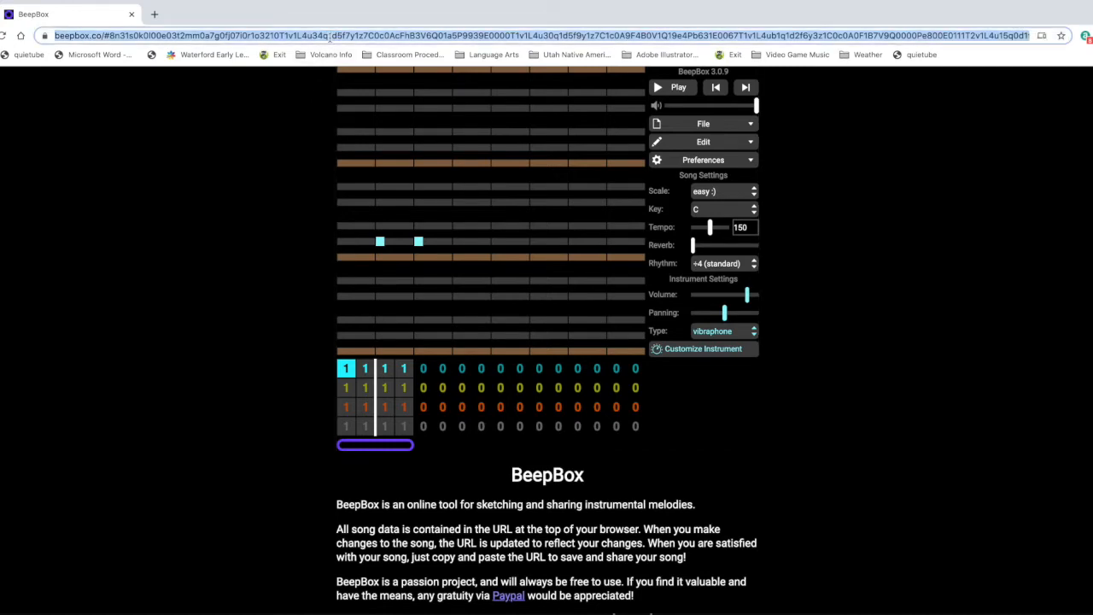
{"action": "right_click", "coordinate": [330, 37]}
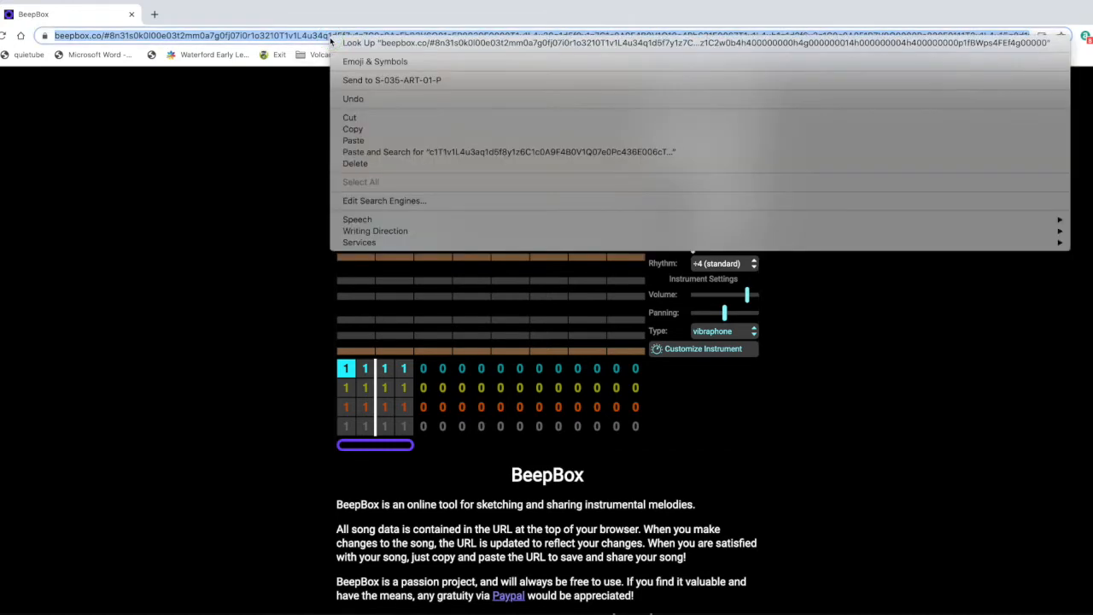
{"action": "left_click", "coordinate": [357, 130]}
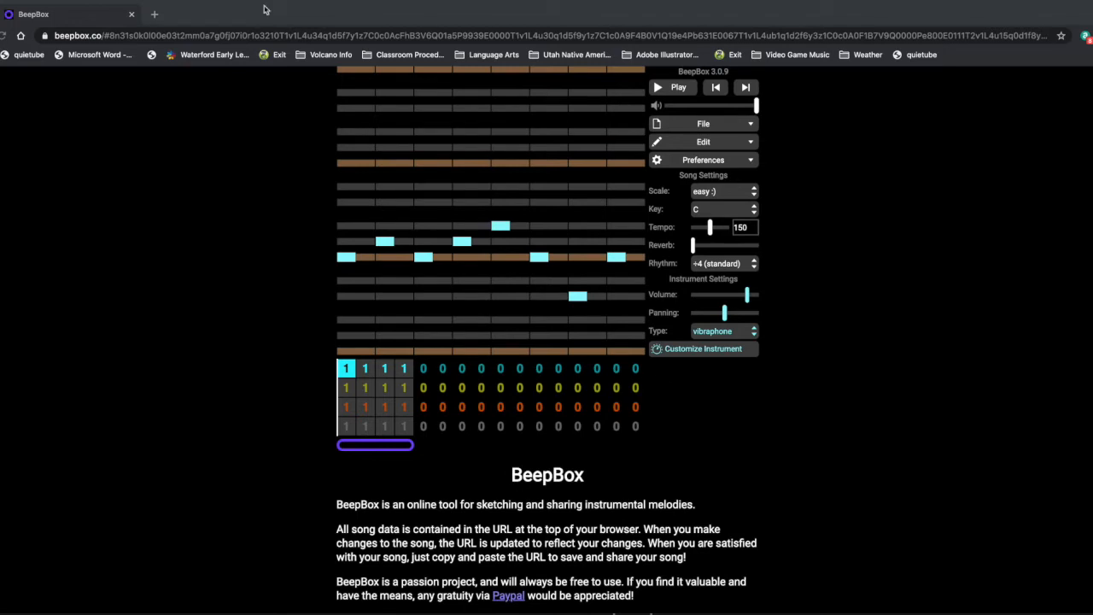
- Open the saved song by pasting its copied URL over the current page address, and load the pasted URL once more
{"action": "left_click", "coordinate": [287, 36]}
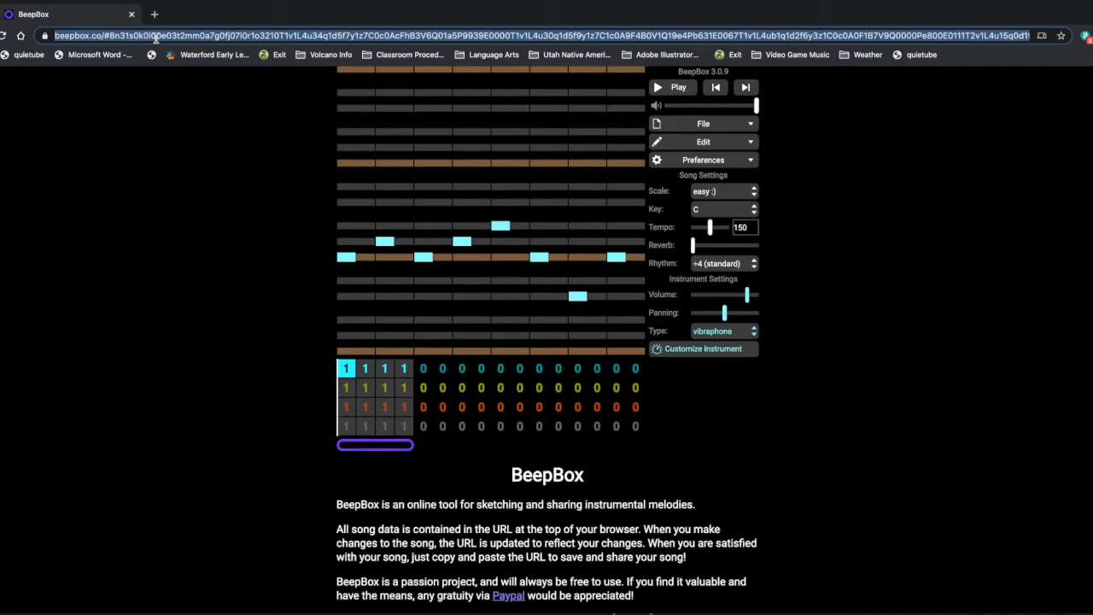
{"action": "key", "text": "ctrl+v"}
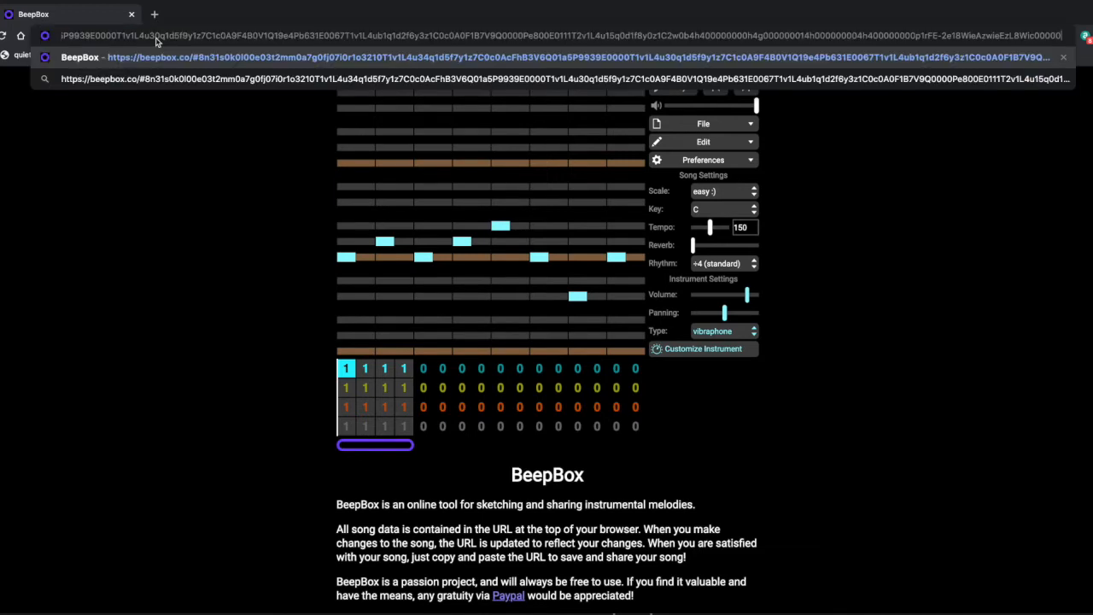
{"action": "key", "text": "Return"}
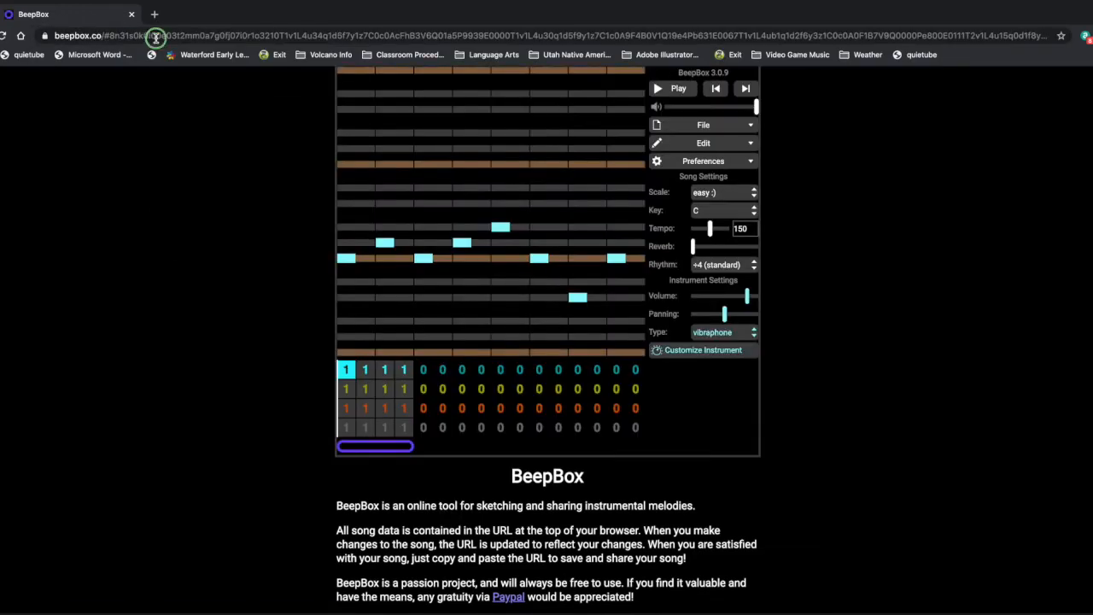
{"action": "right_click", "coordinate": [156, 39]}
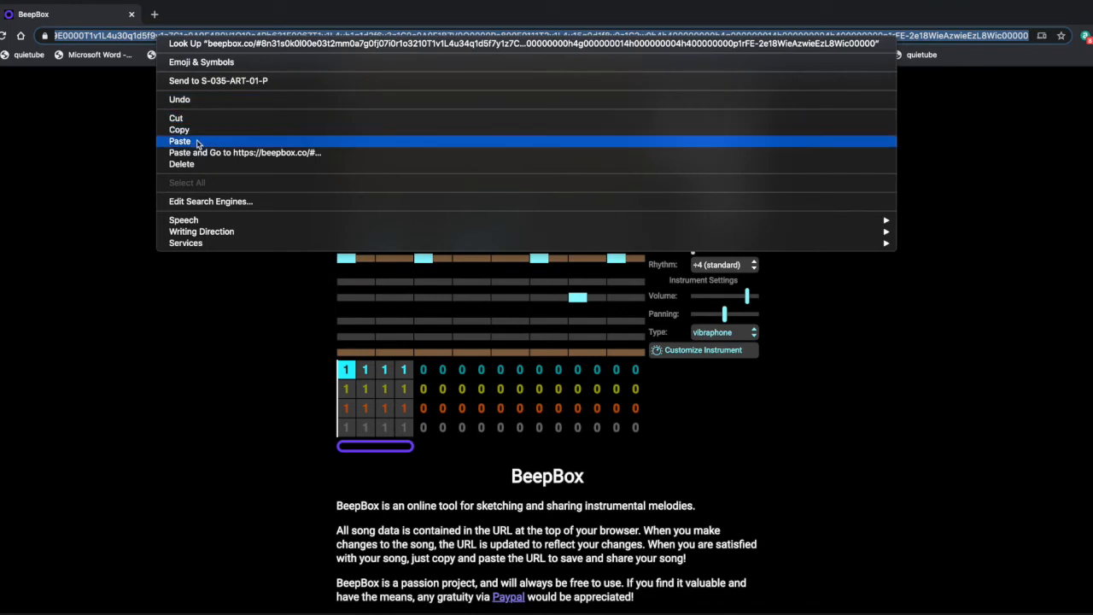
{"action": "left_click", "coordinate": [198, 153]}
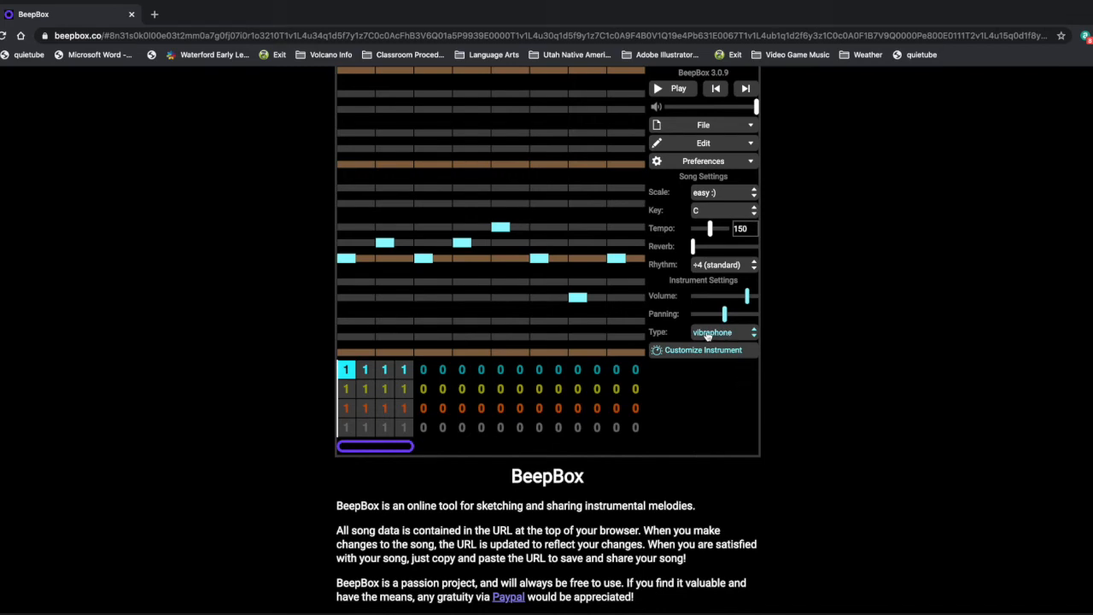
- Change the melody channel's instrument type to square wave and play the song briefly
{"action": "left_click", "coordinate": [740, 338]}
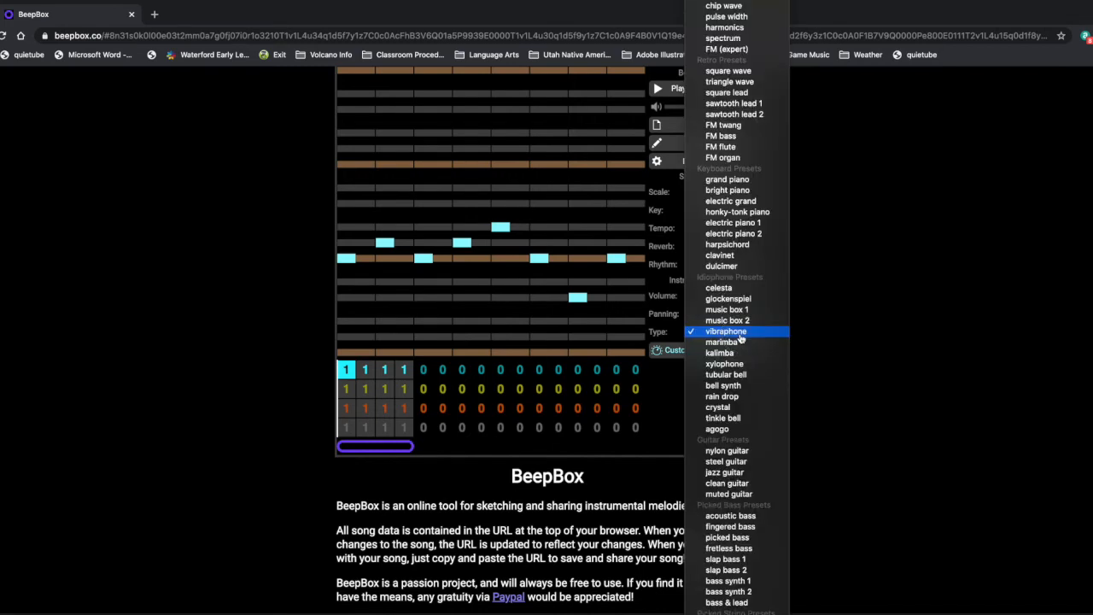
{"action": "left_click", "coordinate": [740, 75]}
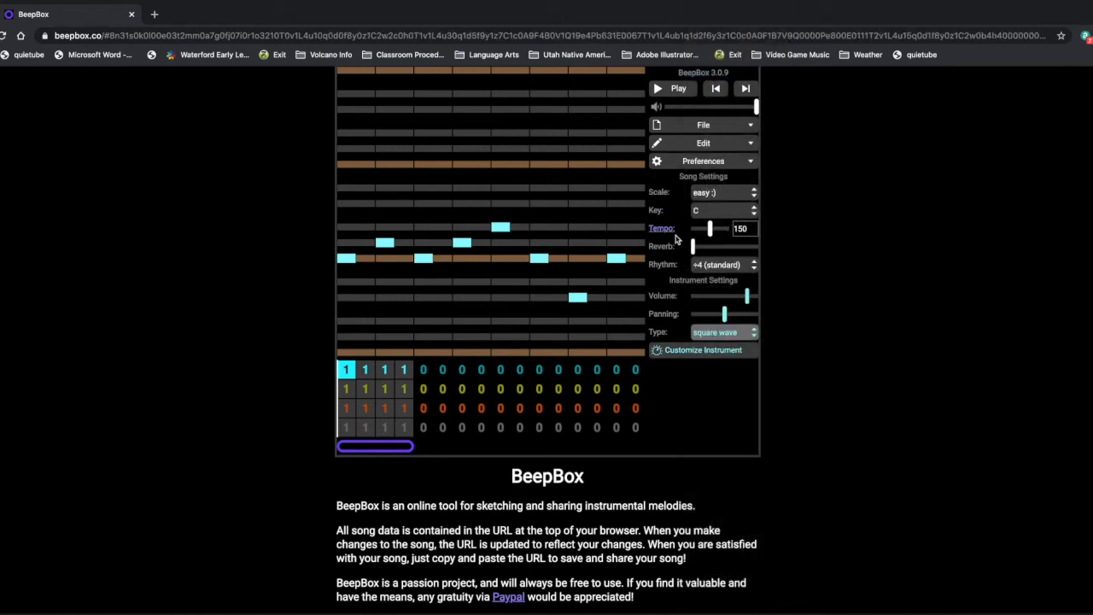
{"action": "left_click", "coordinate": [662, 91]}
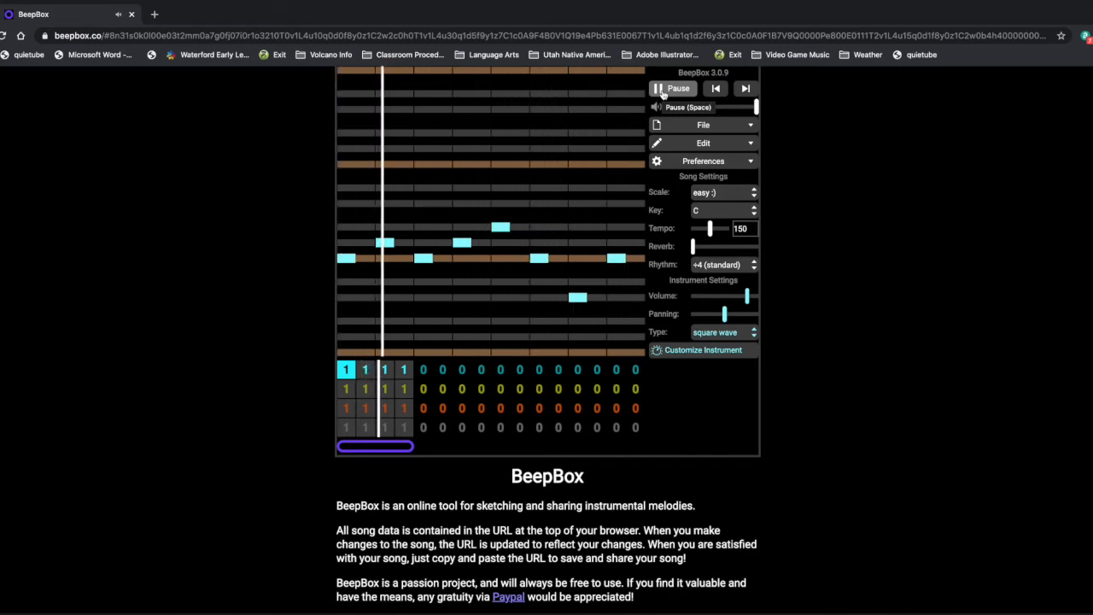
{"action": "left_click", "coordinate": [663, 93]}
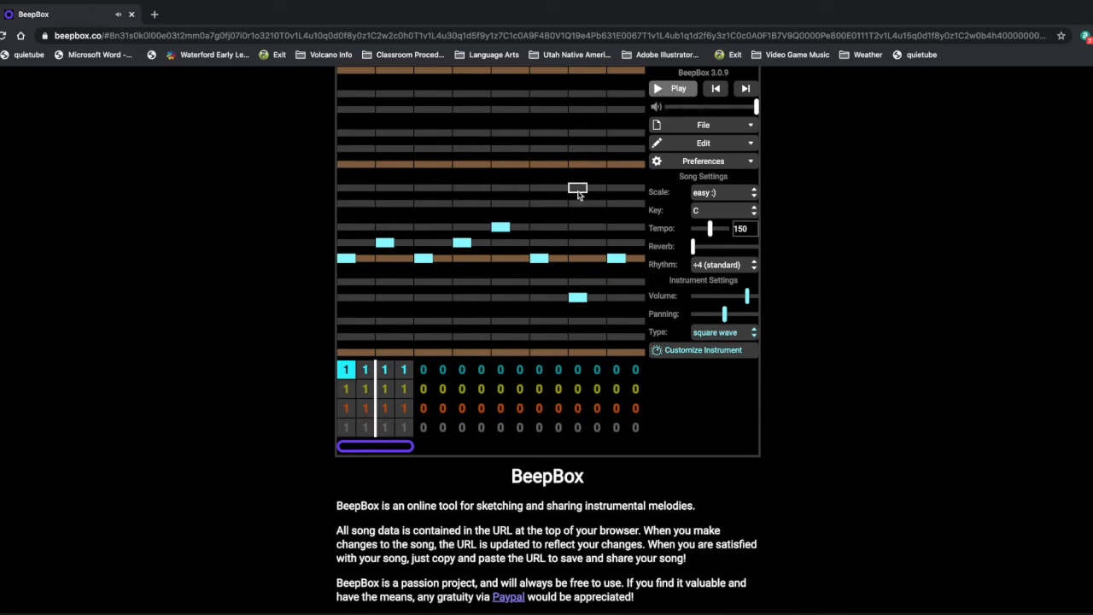
- In the drum channel's first pattern, place lowest-row hits on beats 1, 3, 5 and 7, and a pair of higher hits on beat 2
{"action": "left_click", "coordinate": [348, 428]}
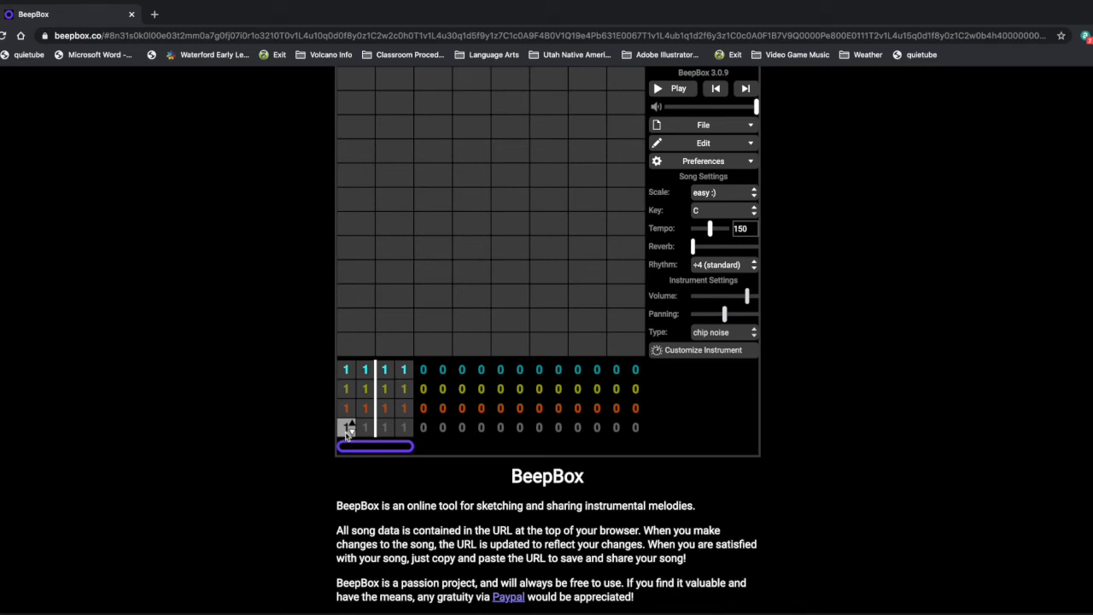
{"action": "left_click", "coordinate": [346, 344]}
{"action": "left_click", "coordinate": [423, 343]}
{"action": "left_click", "coordinate": [500, 344]}
{"action": "left_click", "coordinate": [577, 344]}
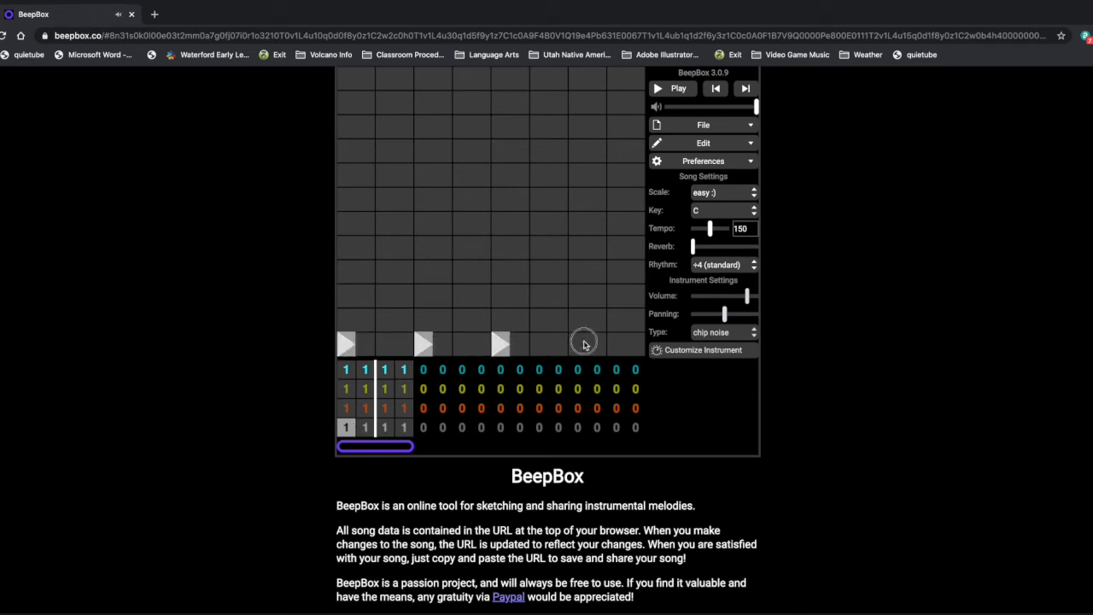
{"action": "left_click", "coordinate": [383, 175]}
{"action": "left_click", "coordinate": [404, 175]}
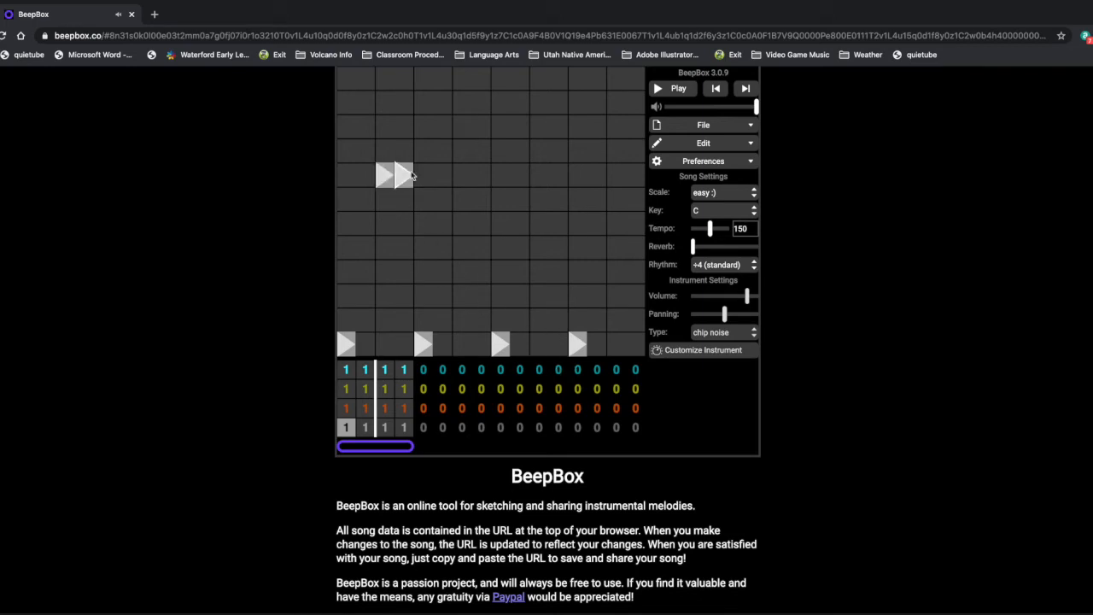
{"action": "left_click", "coordinate": [462, 175]}
{"action": "left_click", "coordinate": [481, 176]}
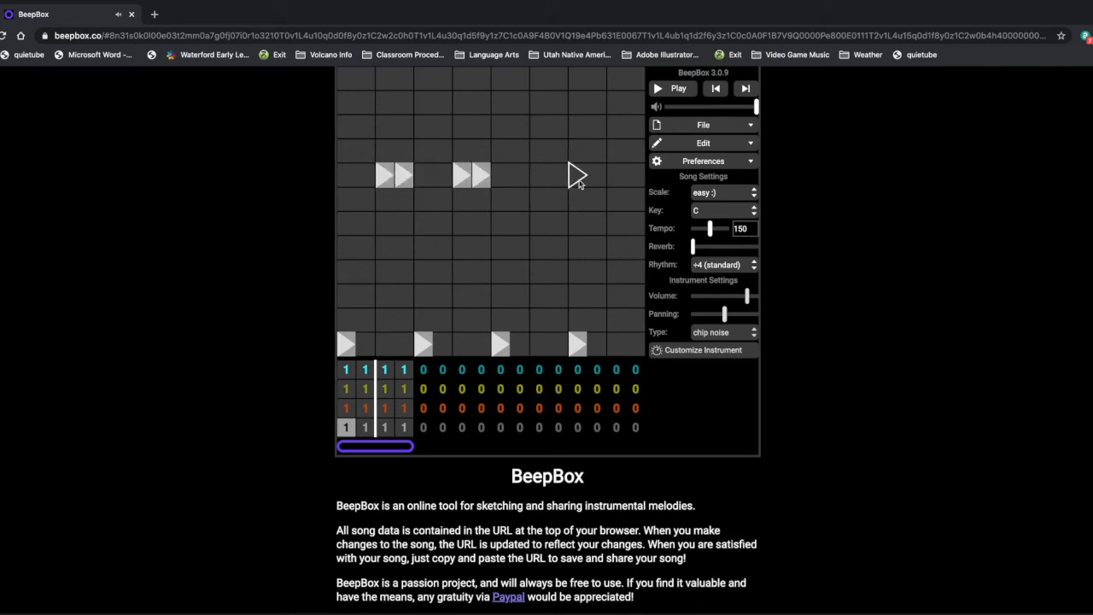
{"action": "left_click", "coordinate": [481, 175]}
{"action": "left_click", "coordinate": [462, 177]}
- Add pairs of drum hits on beats 4, 6 and 8 in rows 10, 8 and 5 from the bottom, and play the song
{"action": "left_click", "coordinate": [462, 126]}
{"action": "left_click", "coordinate": [481, 126]}
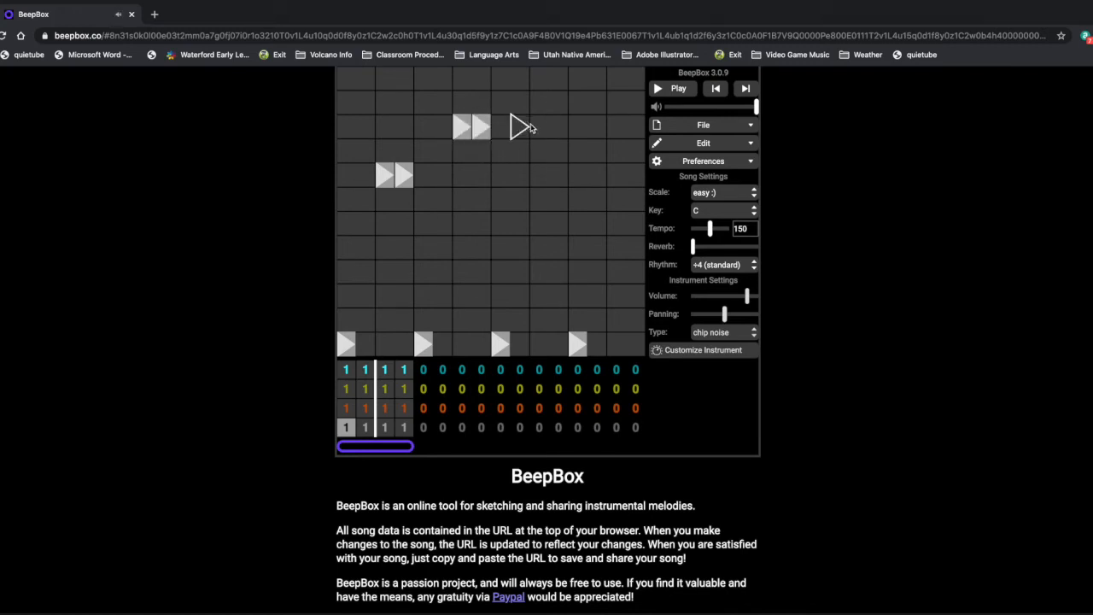
{"action": "left_click", "coordinate": [539, 175]}
{"action": "left_click", "coordinate": [558, 175]}
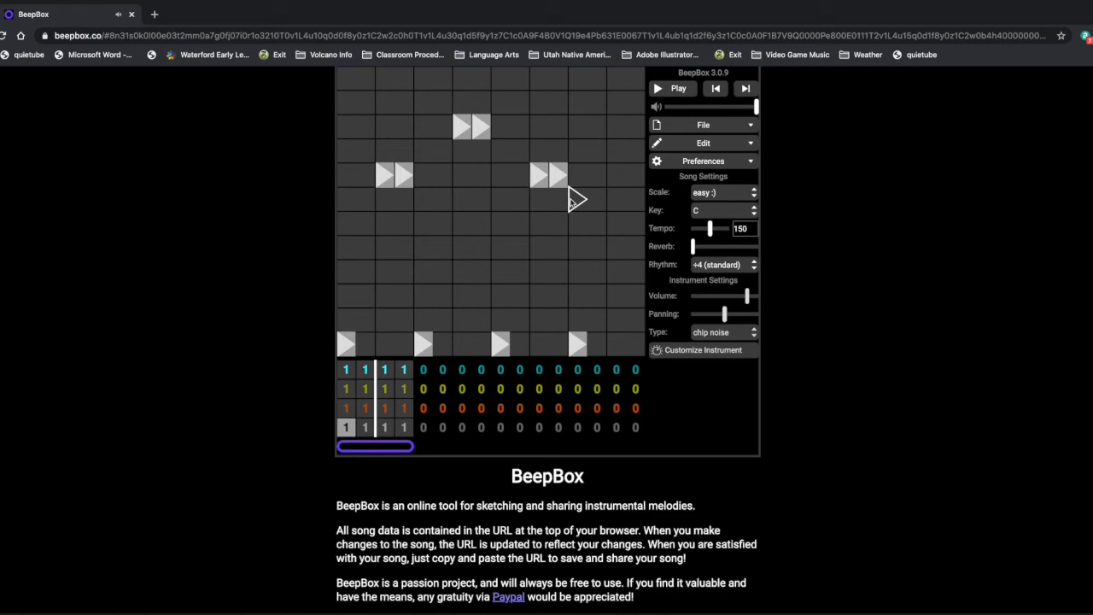
{"action": "left_click", "coordinate": [616, 247]}
{"action": "left_click", "coordinate": [635, 247]}
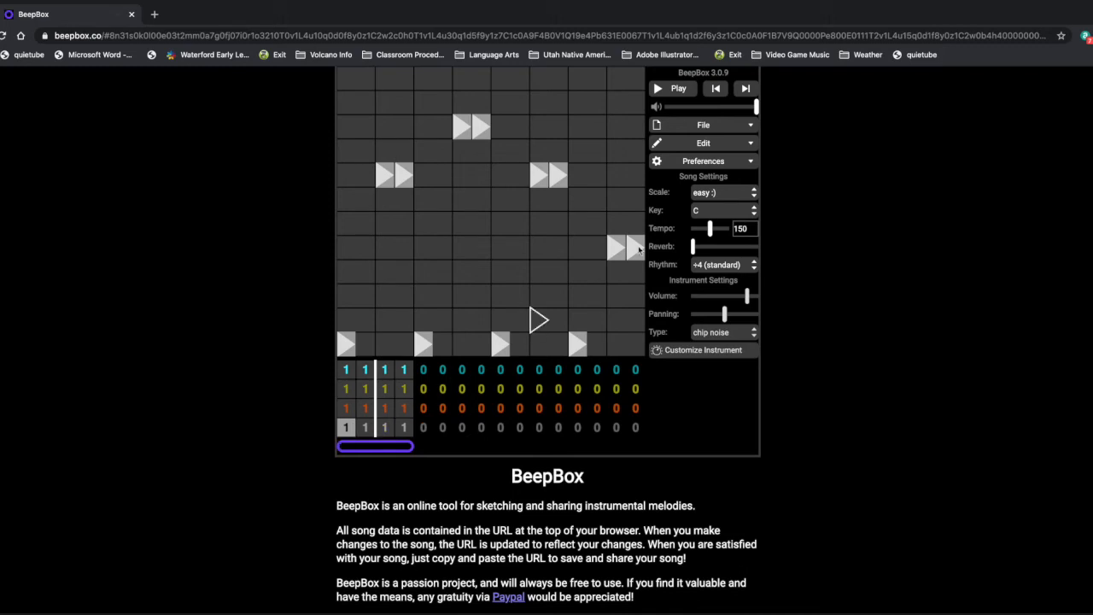
{"action": "left_click", "coordinate": [670, 89]}
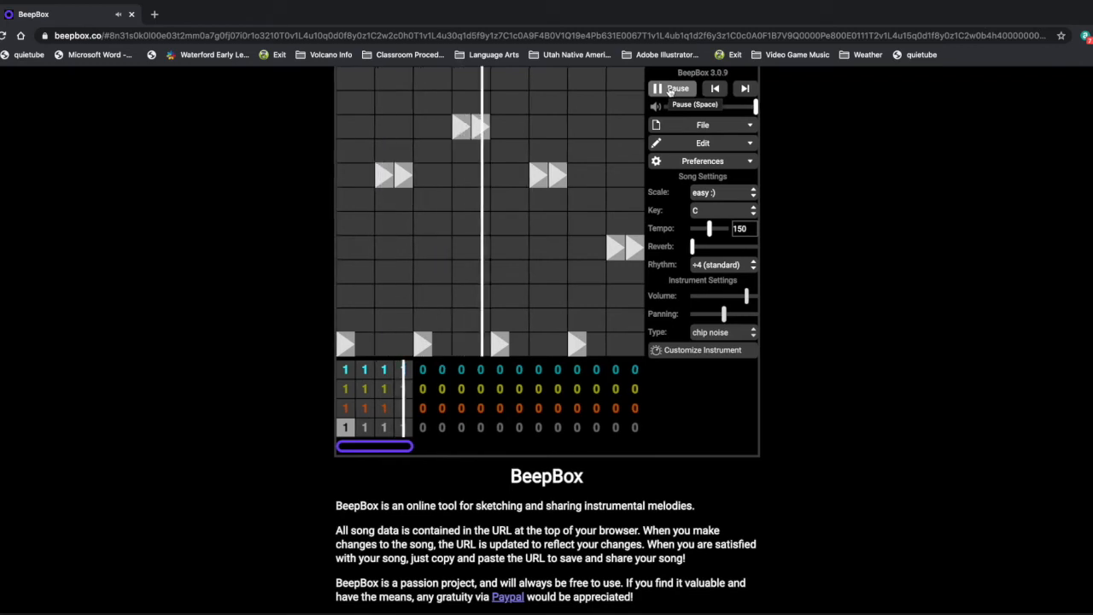
{"action": "left_click", "coordinate": [670, 90]}
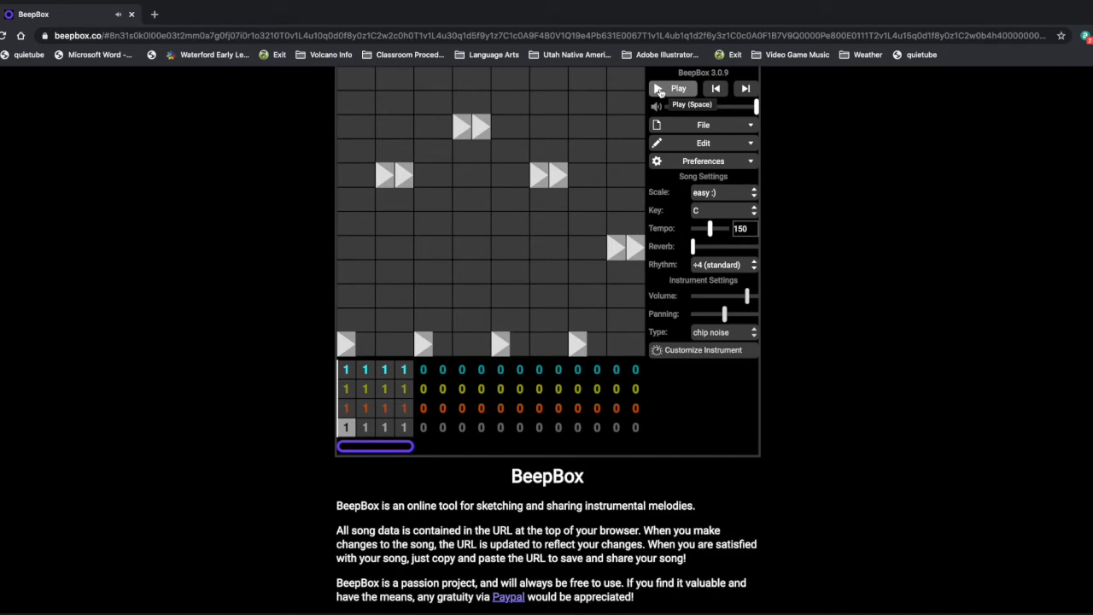
- In the blue channel's first pattern, stack two notes directly above the final note to form a three-note chord, and play the song
{"action": "left_click", "coordinate": [346, 370]}
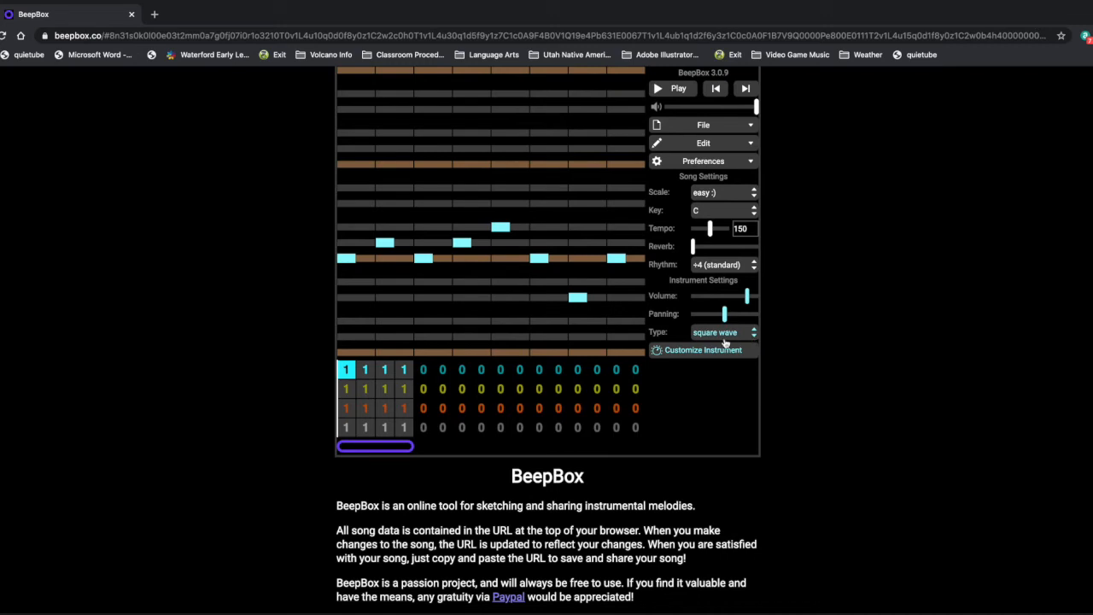
{"action": "left_click", "coordinate": [621, 244]}
{"action": "left_click", "coordinate": [617, 227]}
{"action": "left_click", "coordinate": [664, 89]}
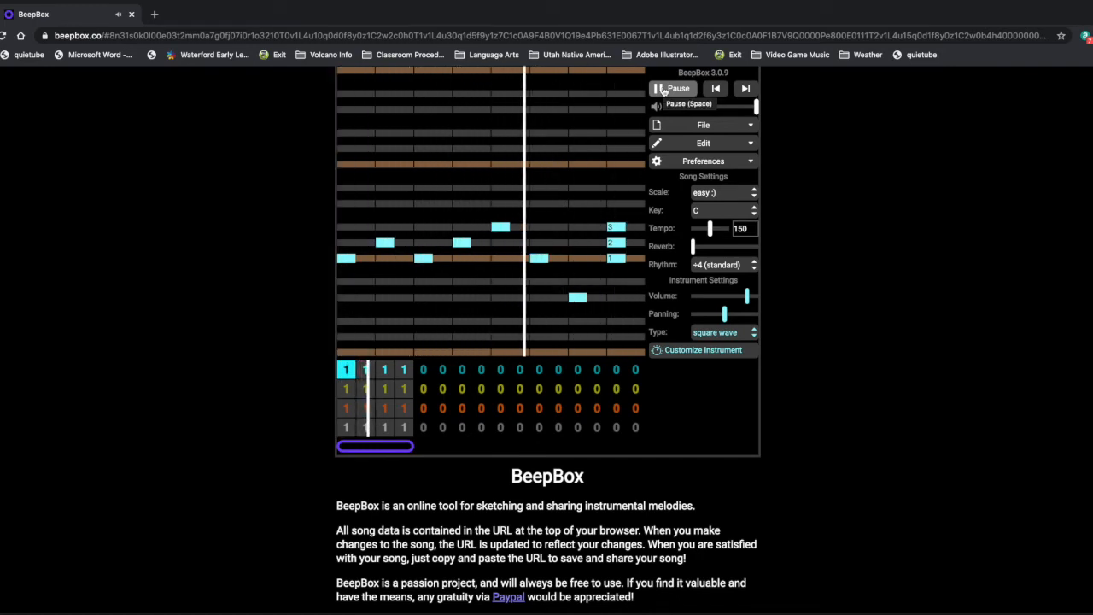
- Pause the song and copy its full URL from the browser's address bar
{"action": "left_click", "coordinate": [664, 89]}
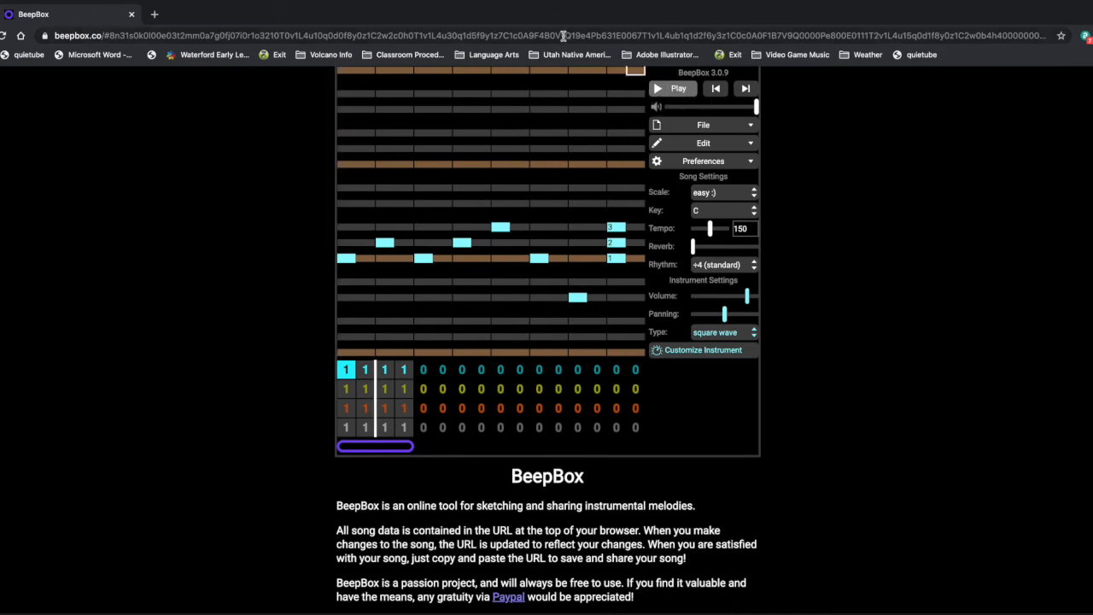
{"action": "left_click", "coordinate": [564, 36]}
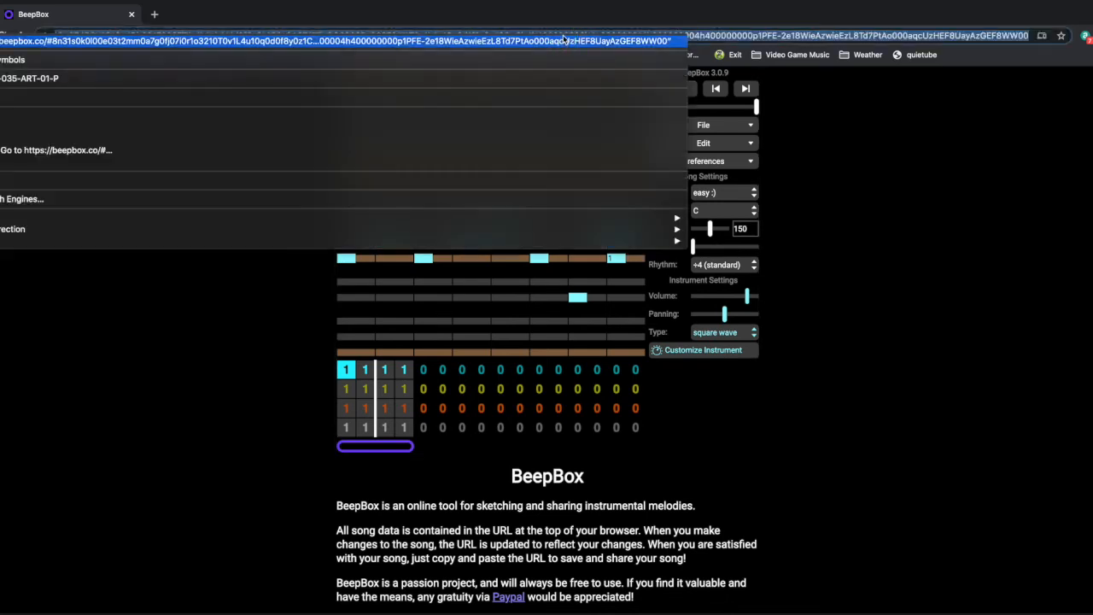
{"action": "left_click", "coordinate": [214, 130]}
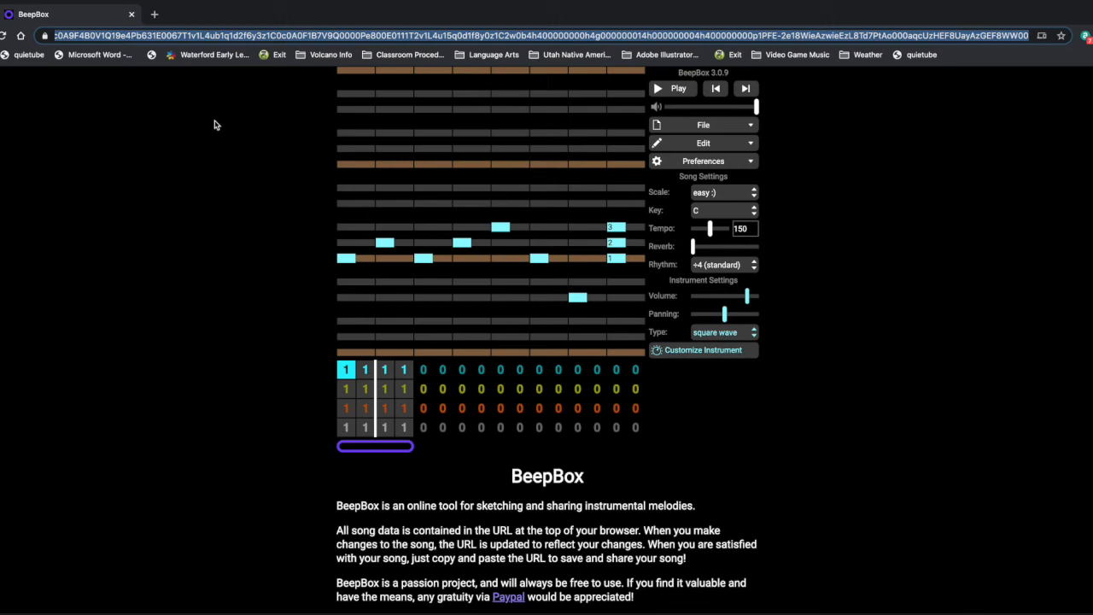
{"action": "left_click", "coordinate": [739, 457]}
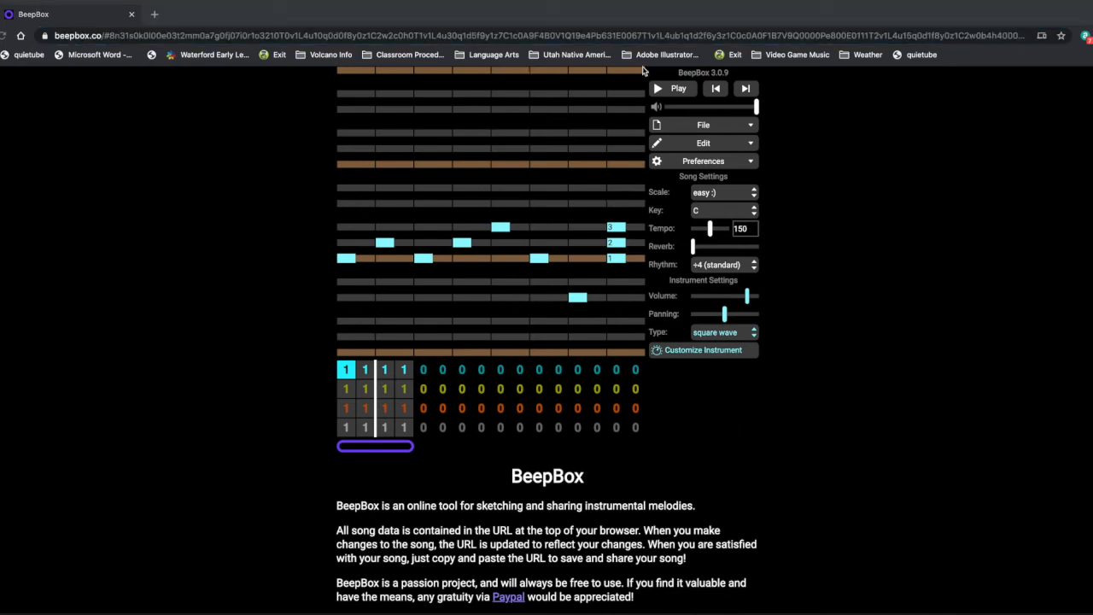
- Remove and restore the first two notes of the blue channel's first pattern, and view the drum channel's first pattern
{"action": "left_click", "coordinate": [346, 258]}
{"action": "left_click", "coordinate": [346, 258]}
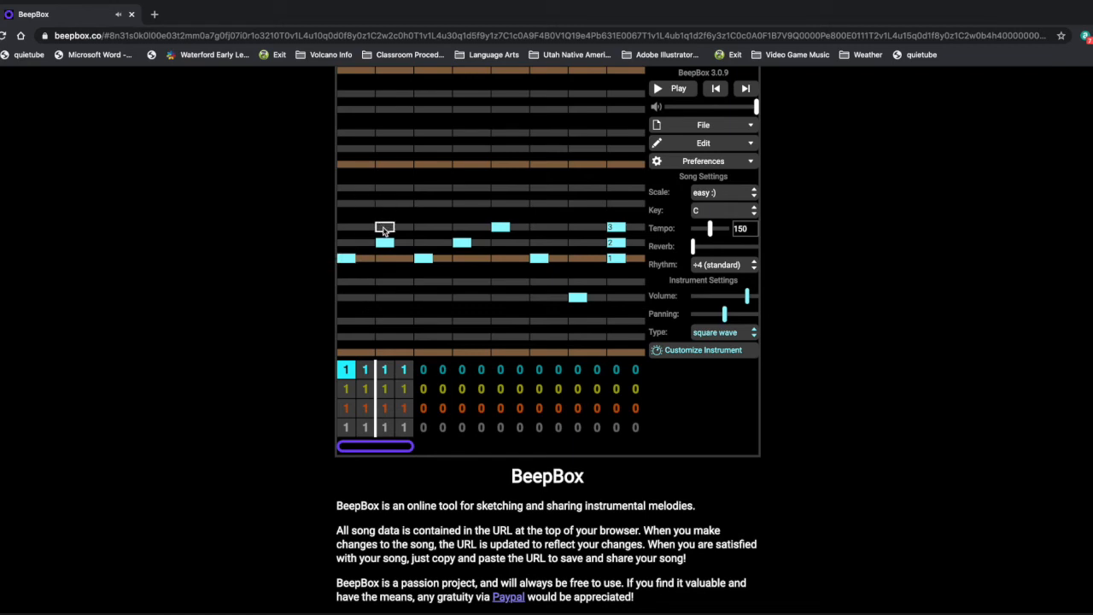
{"action": "left_click", "coordinate": [385, 243]}
{"action": "left_click", "coordinate": [383, 247]}
{"action": "mouse_move", "coordinate": [387, 246]}
{"action": "left_mouse_down"}
{"action": "mouse_move", "coordinate": [412, 246]}
{"action": "mouse_move", "coordinate": [384, 246]}
{"action": "left_mouse_up"}
{"action": "left_click", "coordinate": [349, 427]}
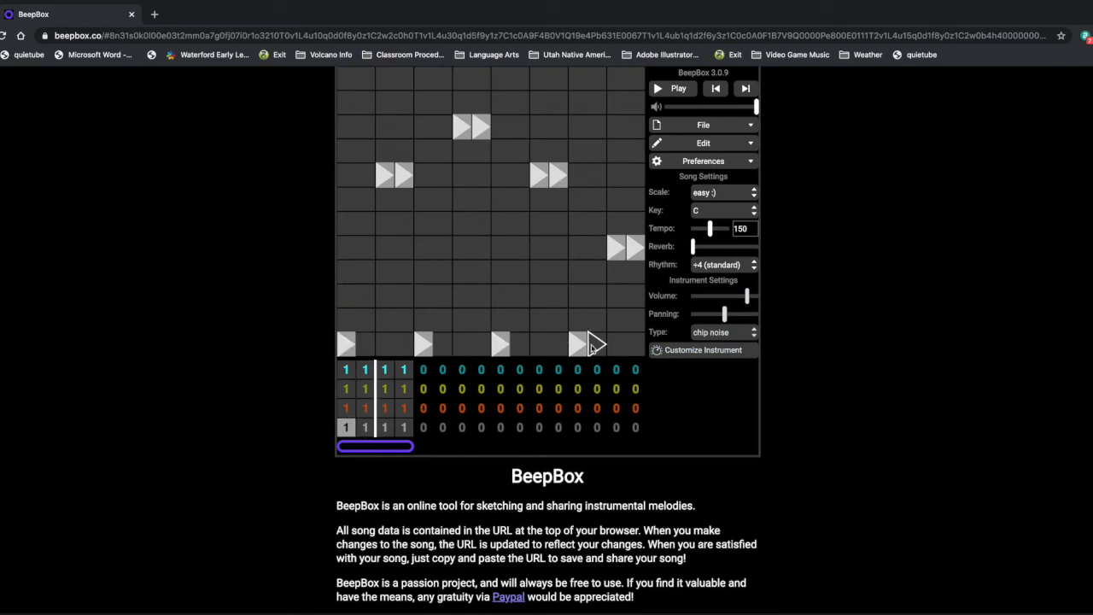
{"action": "left_click", "coordinate": [346, 371]}
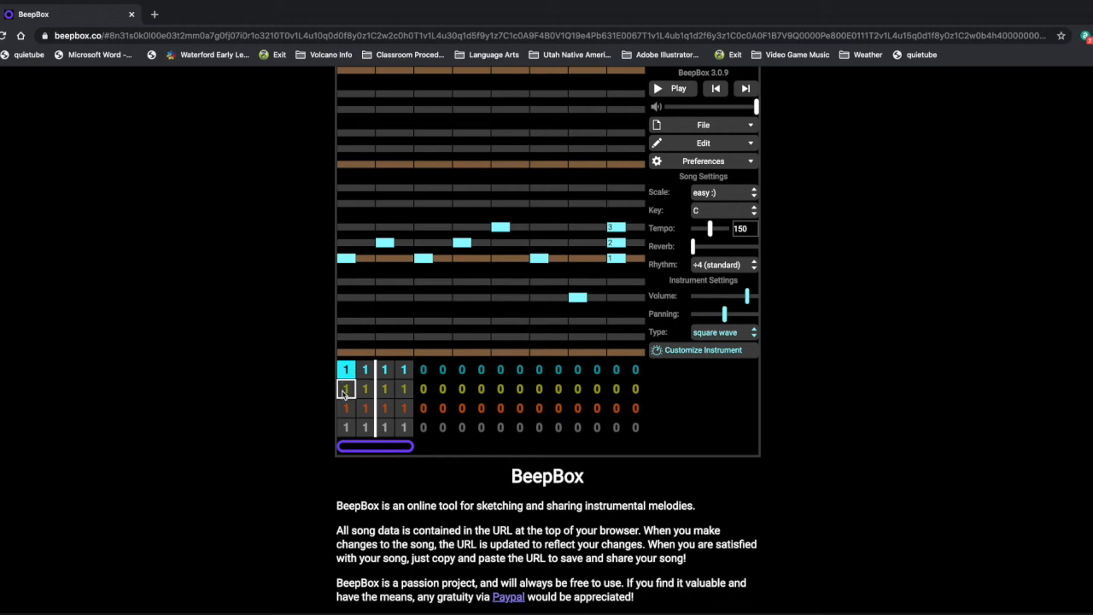
- In the yellow channel's first pattern, draw middle-C-row notes over beats 1–3 and 7–8 and a low note over beats 4–6, and play the song
{"action": "left_click", "coordinate": [345, 391]}
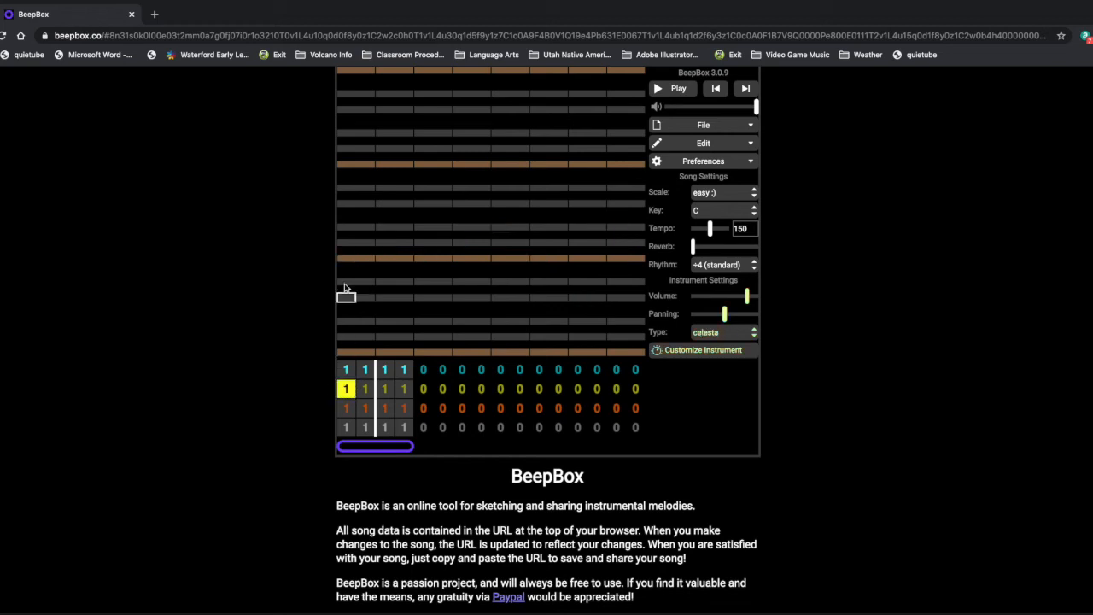
{"action": "left_click", "coordinate": [347, 257]}
{"action": "left_click_drag", "start_coordinate": [355, 260], "coordinate": [451, 263]}
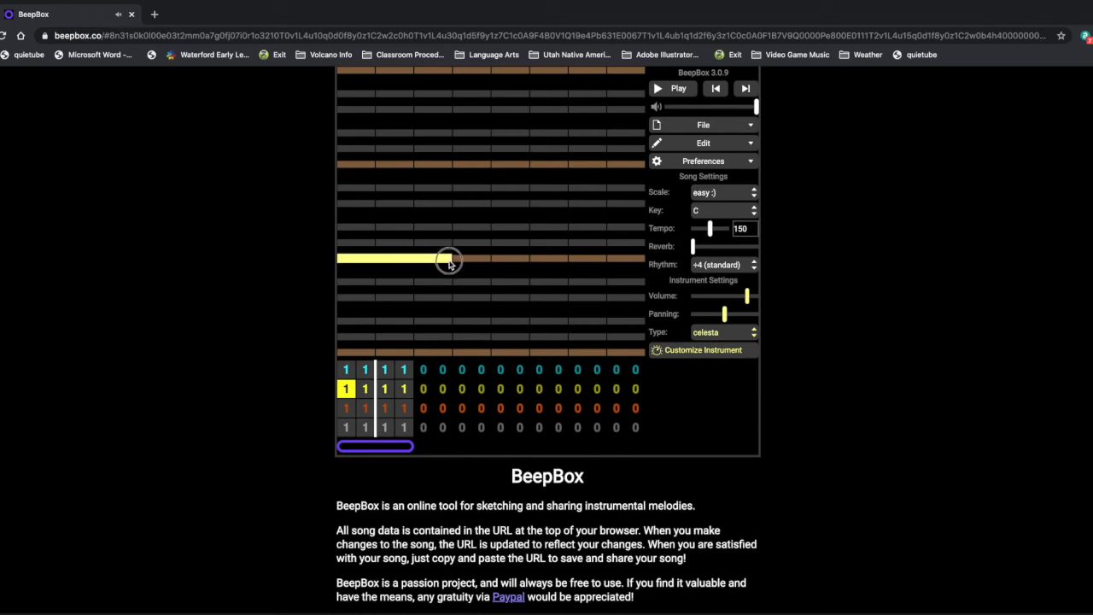
{"action": "left_click", "coordinate": [470, 338]}
{"action": "left_click", "coordinate": [586, 257]}
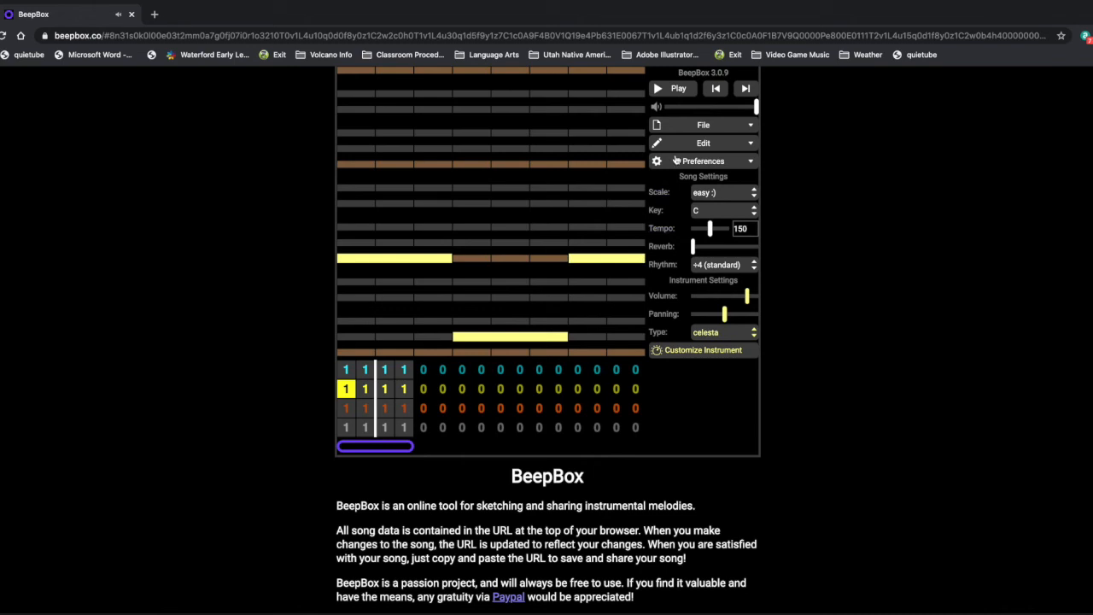
{"action": "left_click", "coordinate": [670, 91]}
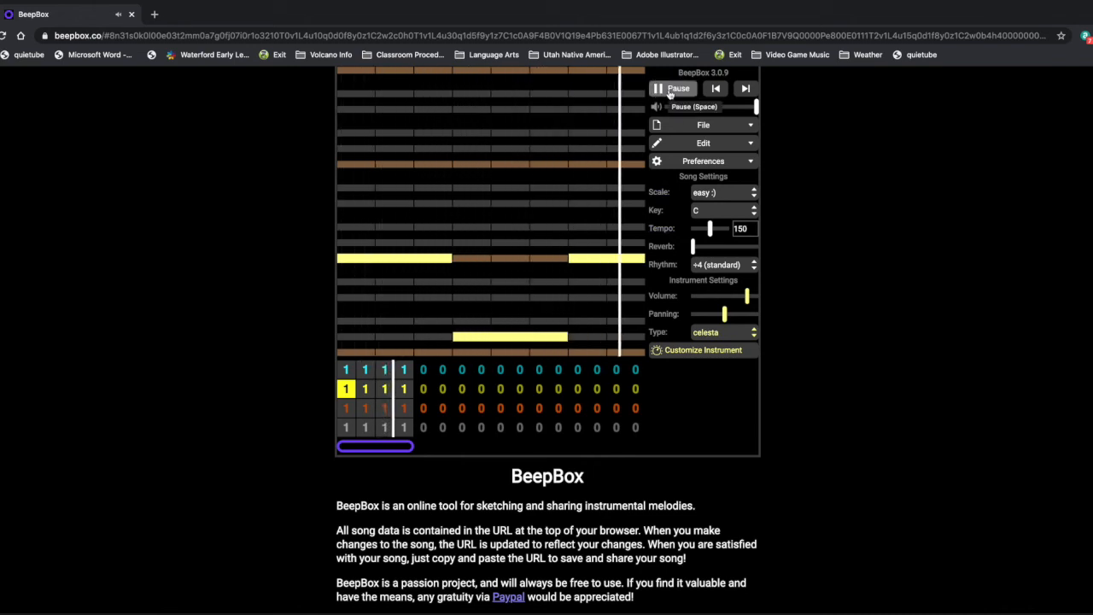
{"action": "left_click", "coordinate": [662, 89]}
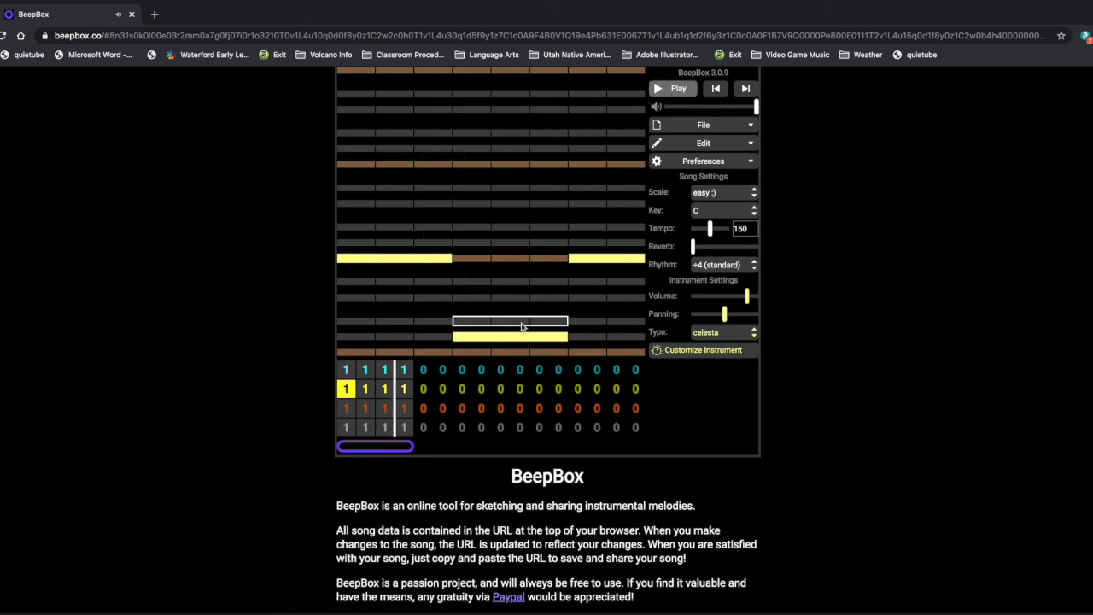
- Bend the yellow pattern's low note so it starts one row higher and slides down midway, and play the song
{"action": "left_click_drag", "start_coordinate": [516, 343], "coordinate": [507, 319]}
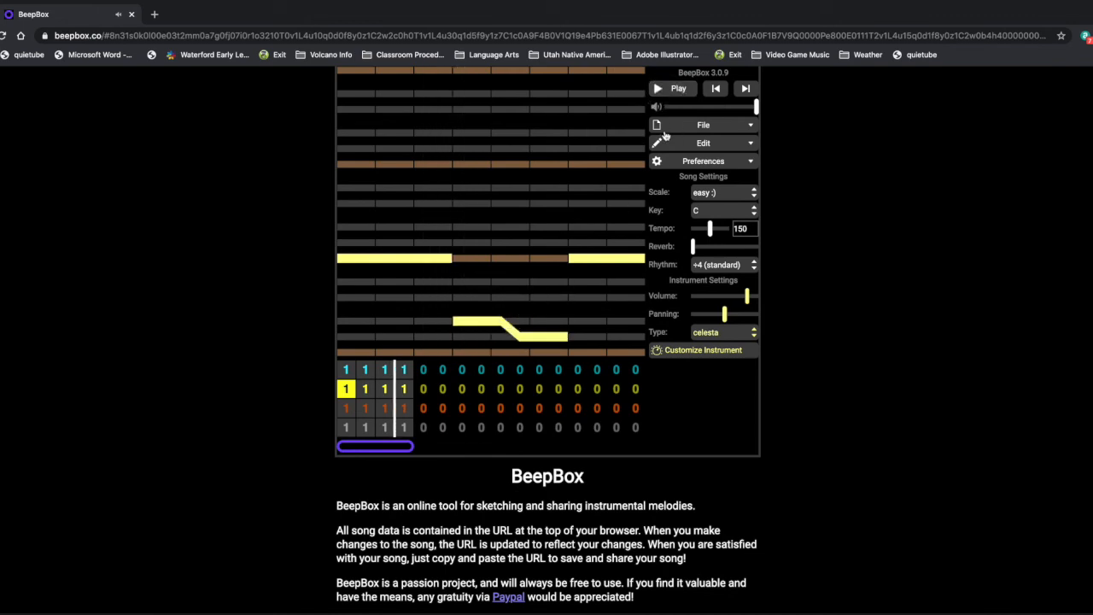
{"action": "left_click", "coordinate": [675, 91]}
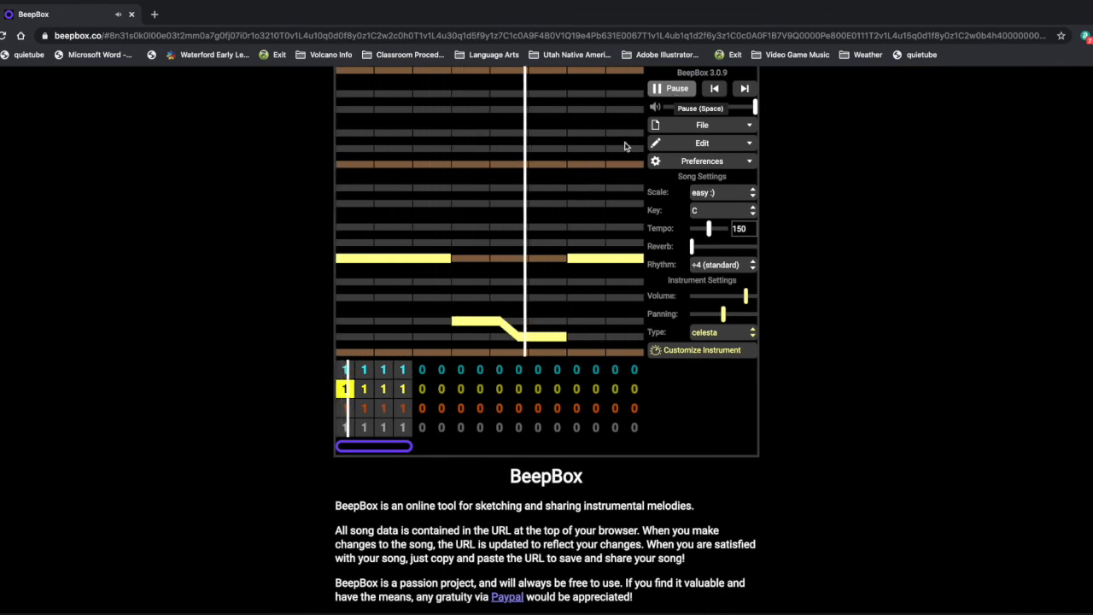
{"action": "left_click", "coordinate": [345, 369]}
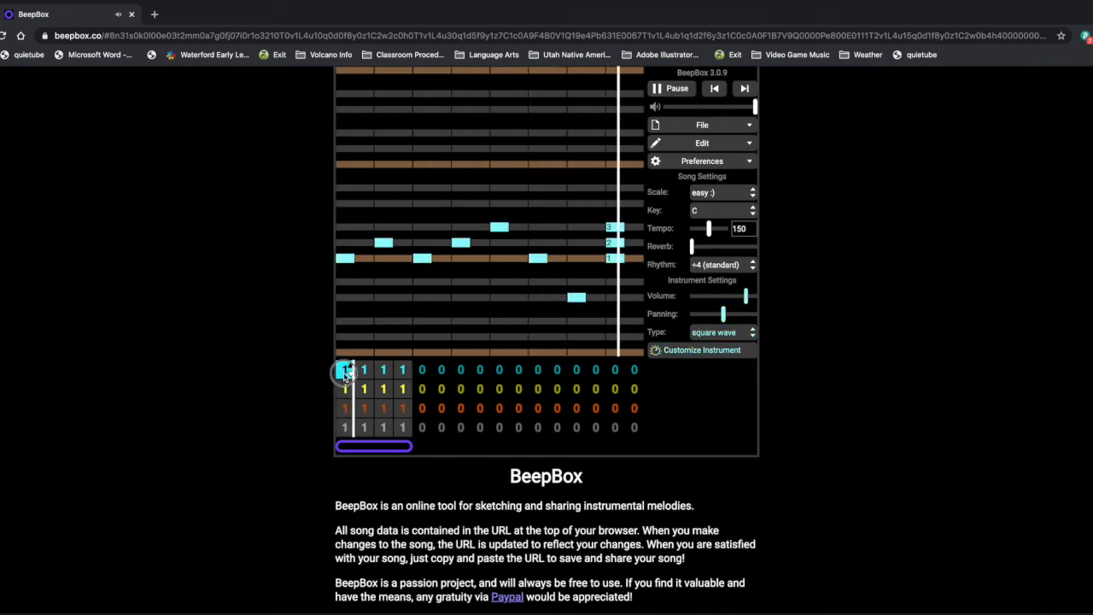
{"action": "left_click", "coordinate": [677, 89]}
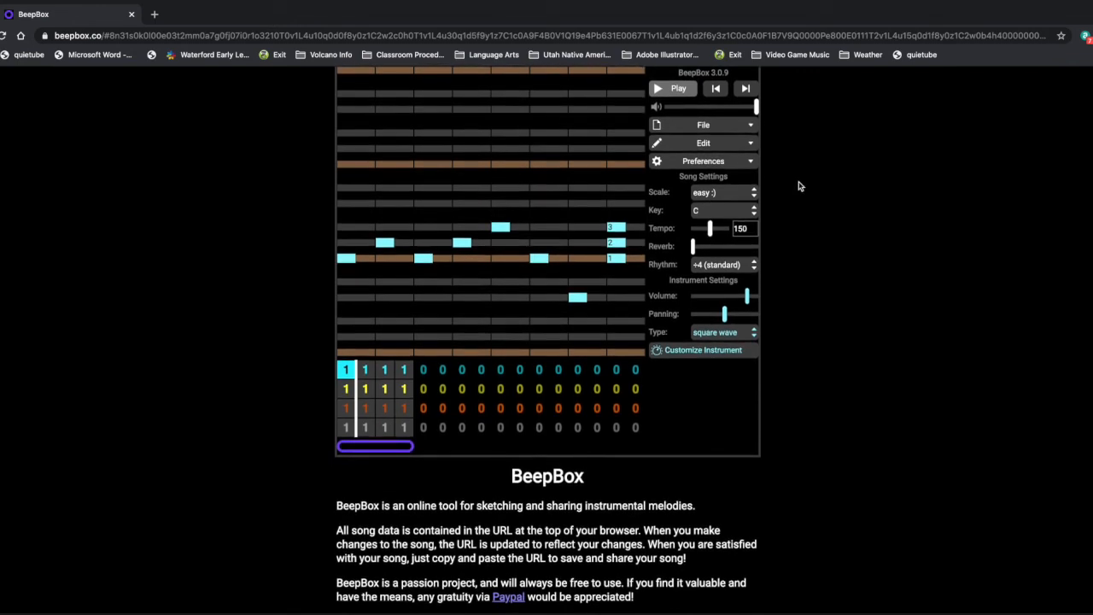
- Export the song as a .wav file named BeepBox-Song and save it in the Canvas folder
{"action": "left_click", "coordinate": [754, 129]}
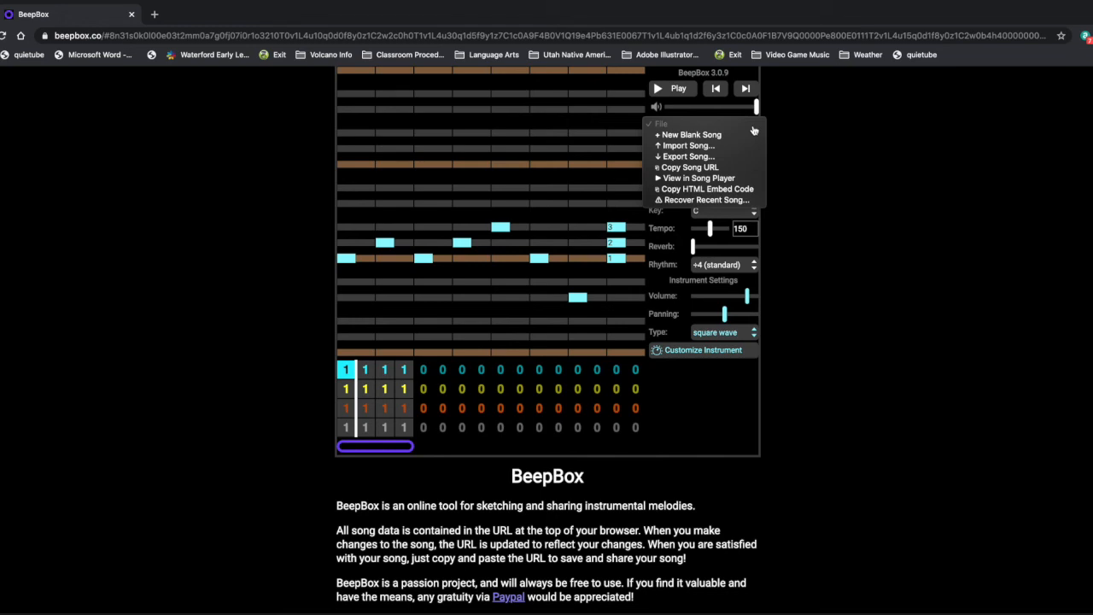
{"action": "left_click", "coordinate": [685, 160]}
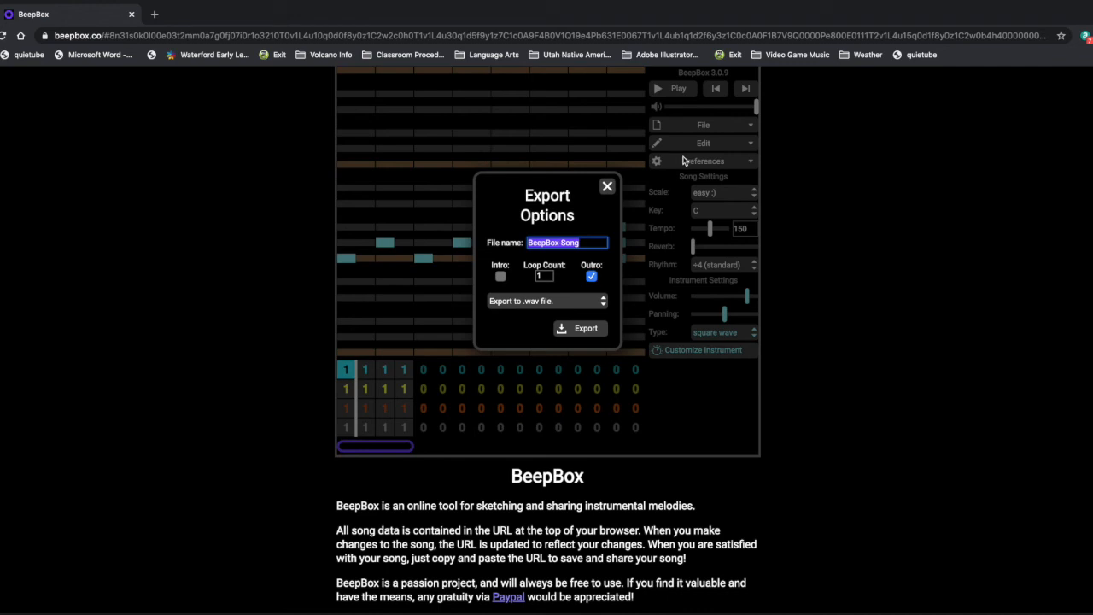
{"action": "left_click", "coordinate": [604, 301]}
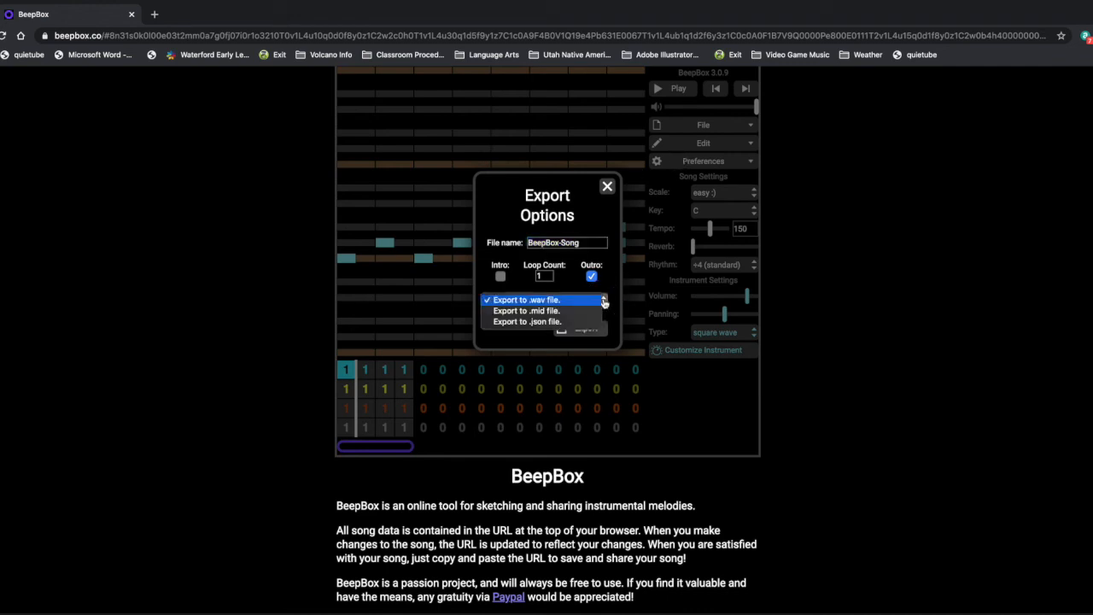
{"action": "left_click", "coordinate": [556, 301]}
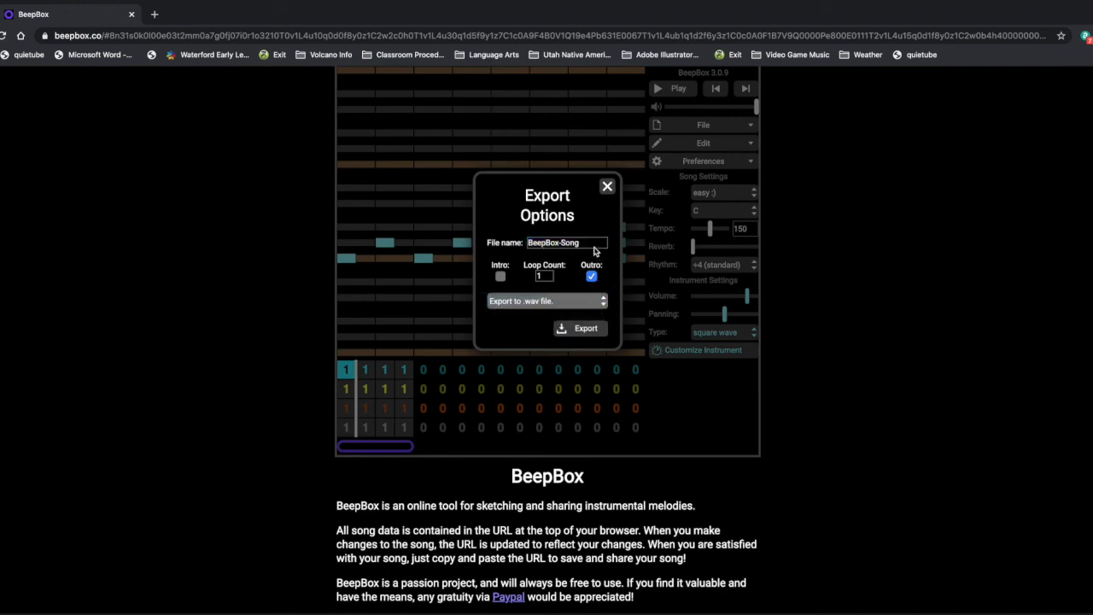
{"action": "triple_click", "coordinate": [592, 242]}
{"action": "left_click", "coordinate": [582, 332]}
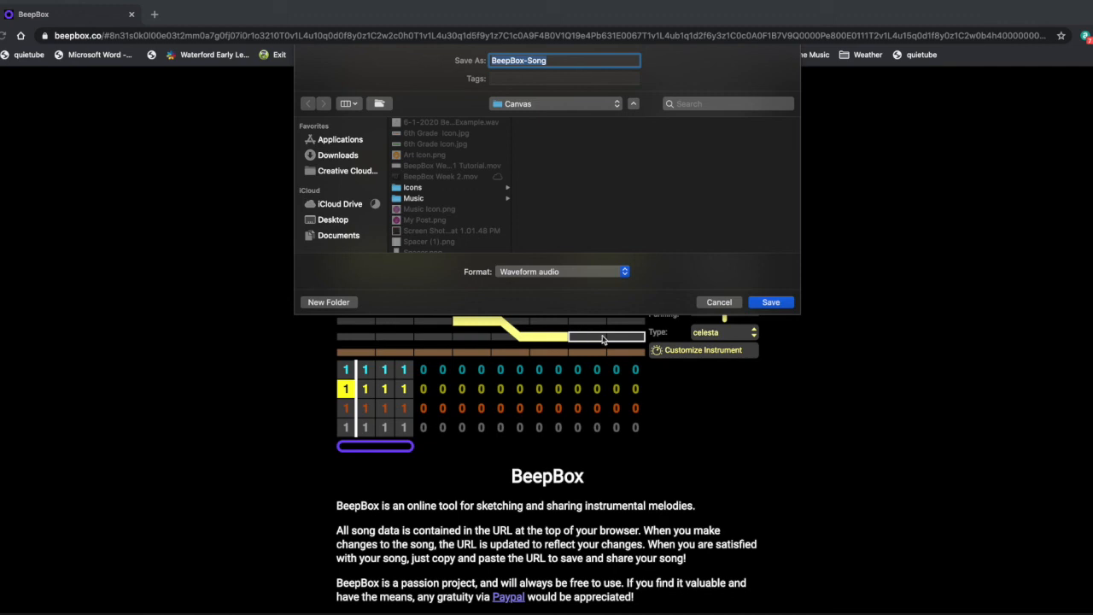
{"action": "left_click", "coordinate": [773, 303]}
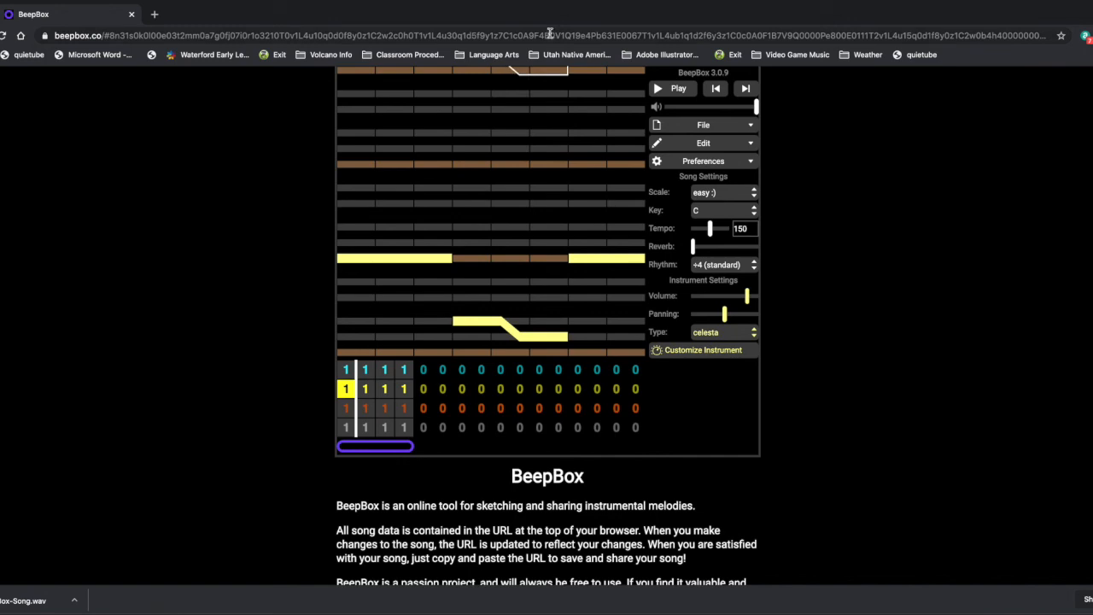
- Copy the song's URL with the Copy Song URL command, and copy it again from the browser's address bar
{"action": "left_click", "coordinate": [550, 32]}
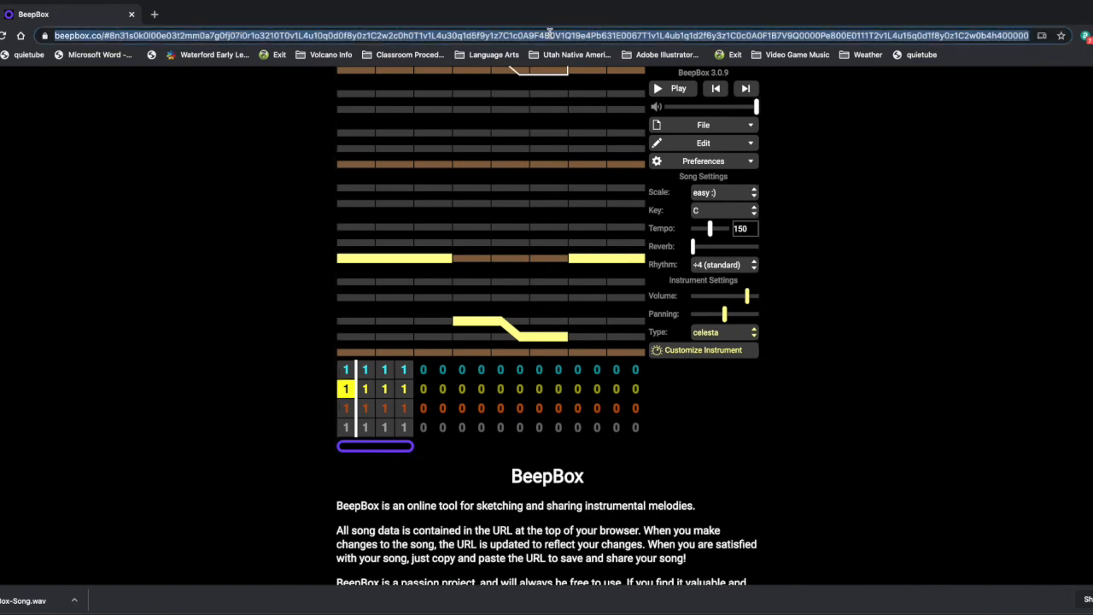
{"action": "left_click", "coordinate": [747, 128]}
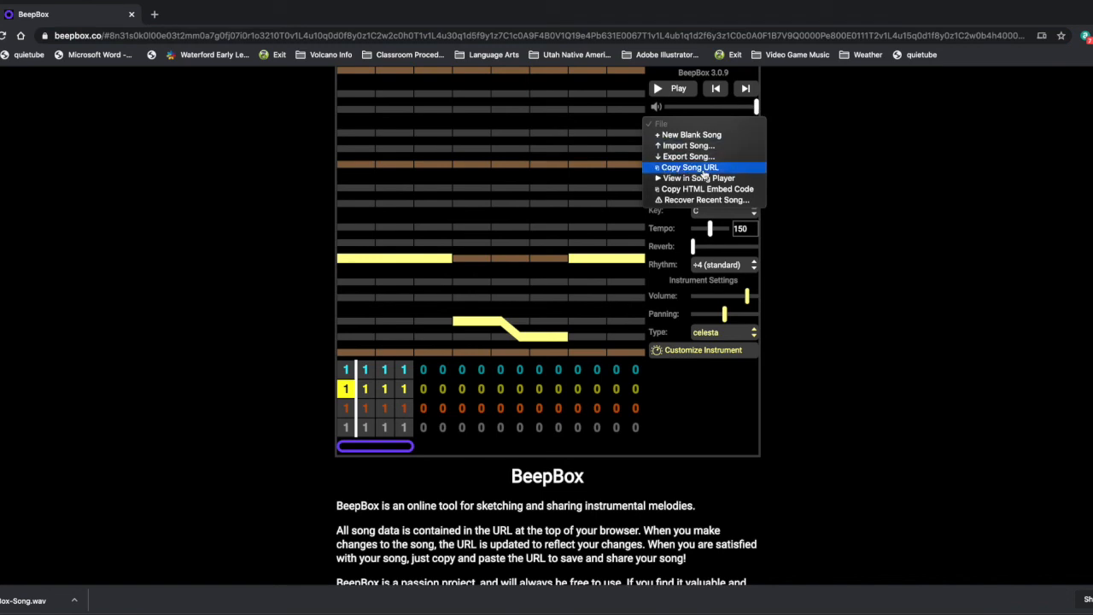
{"action": "left_click", "coordinate": [705, 169]}
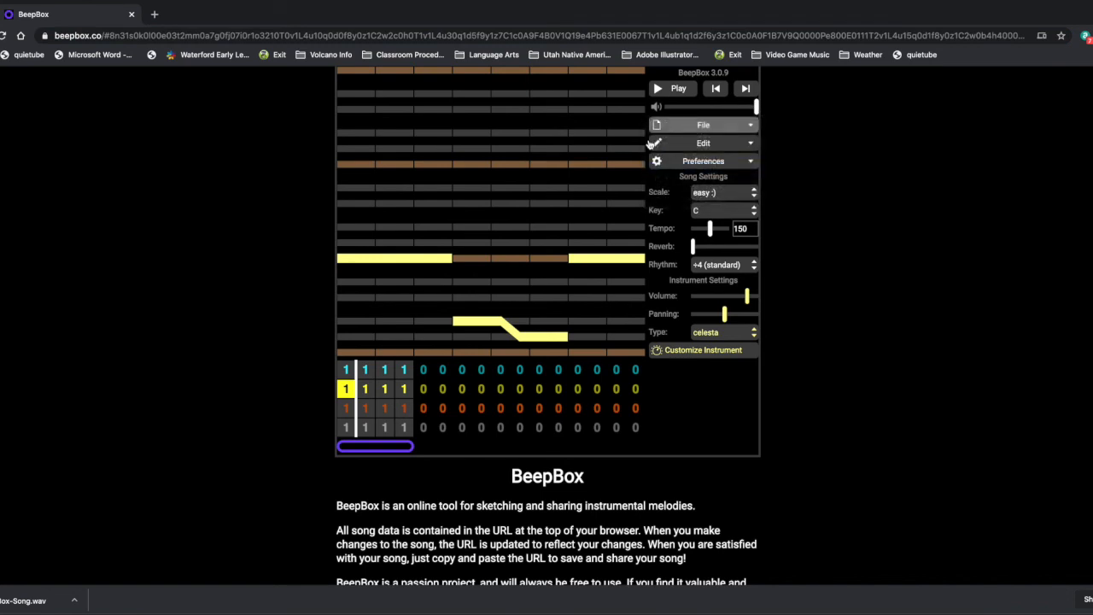
{"action": "left_click", "coordinate": [581, 37]}
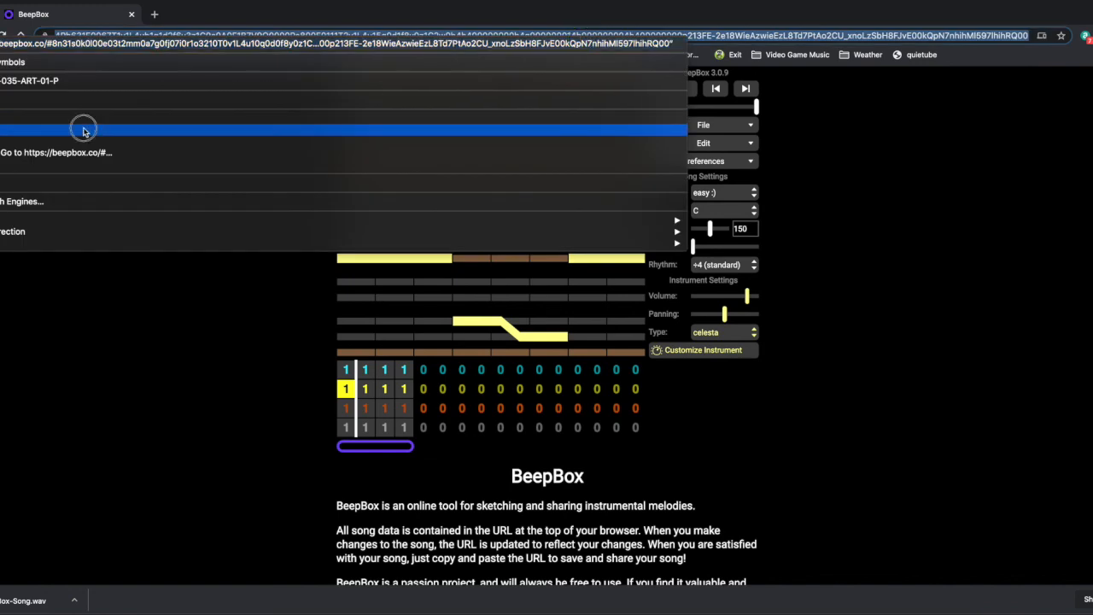